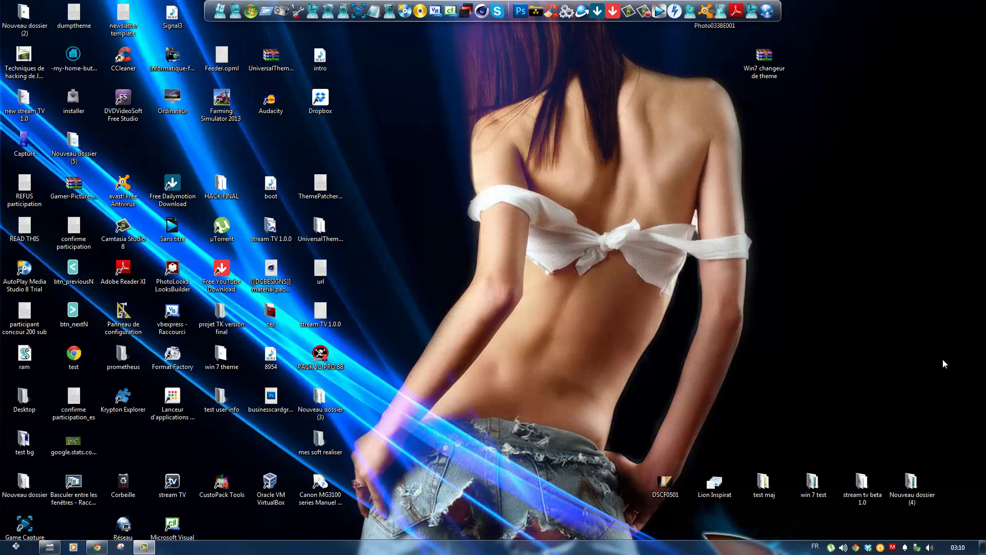
Step: Show the informatiquefacileTV YouTube channel in the browser, and return to the desktop
click(97, 548)
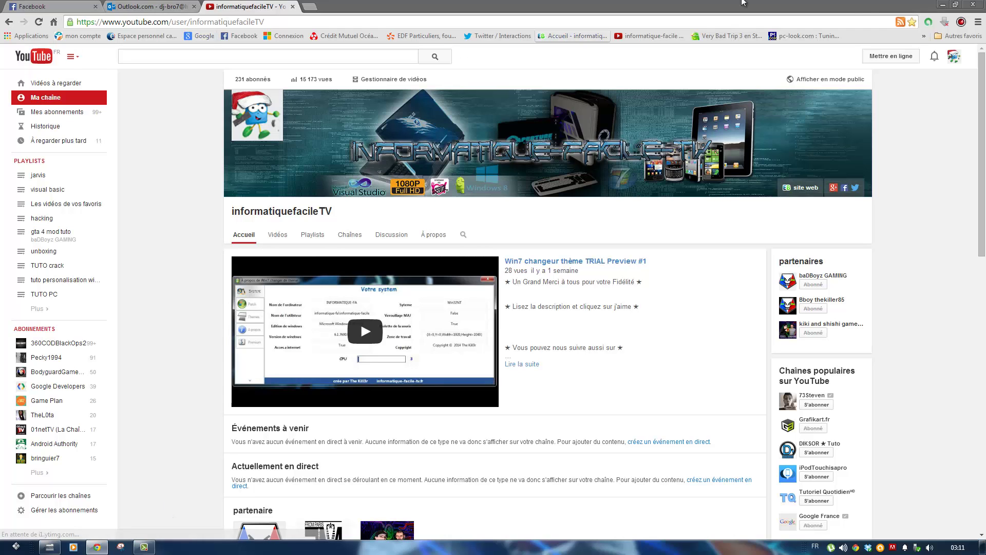
click(940, 6)
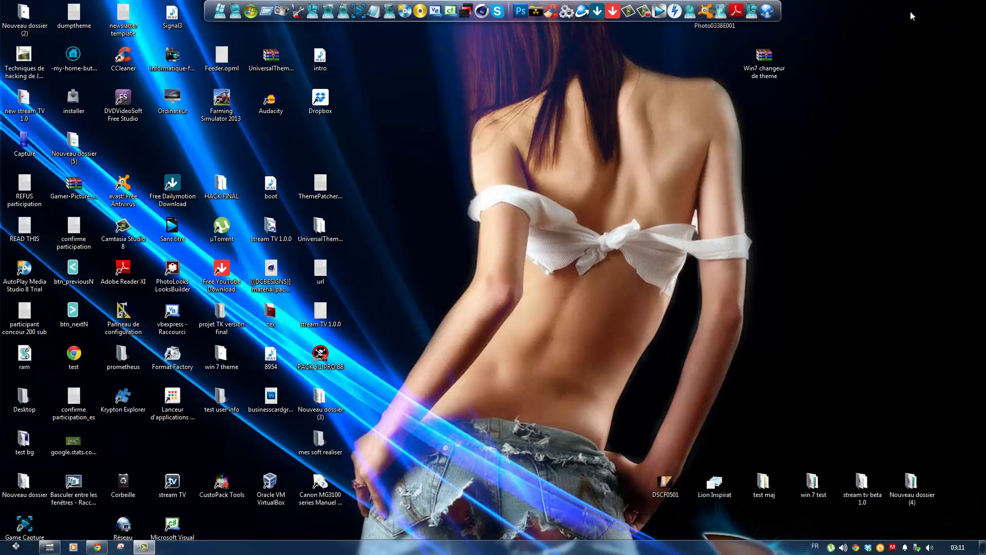
Step: Move the "Win7 changeur de theme" archive lower on the desktop and open it to read its comment
click(762, 70)
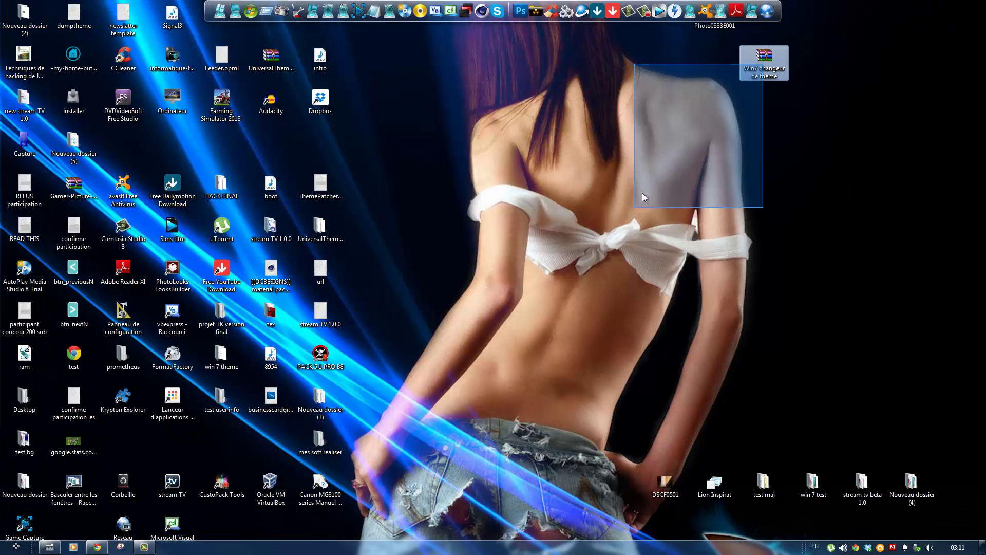
drag(770, 56, 721, 188)
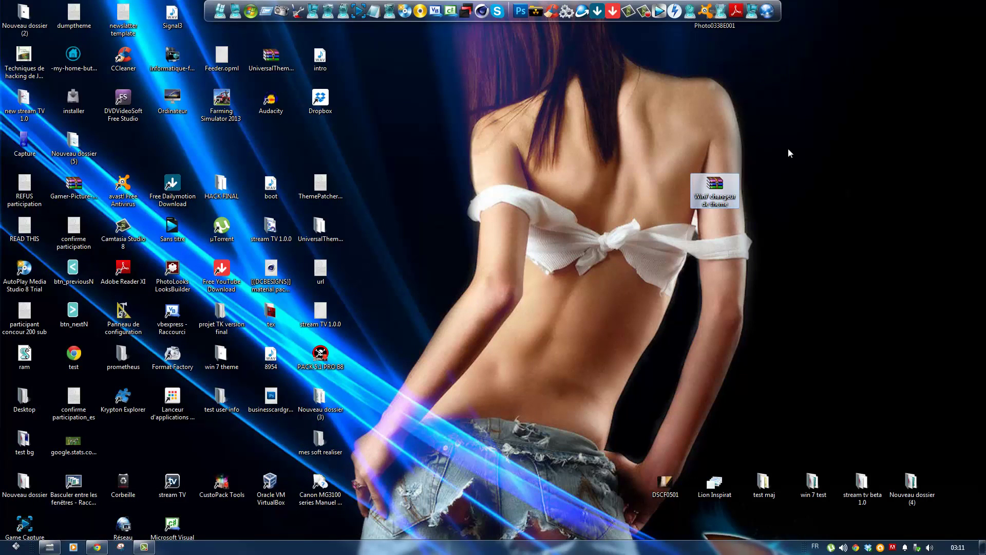
double_click(715, 184)
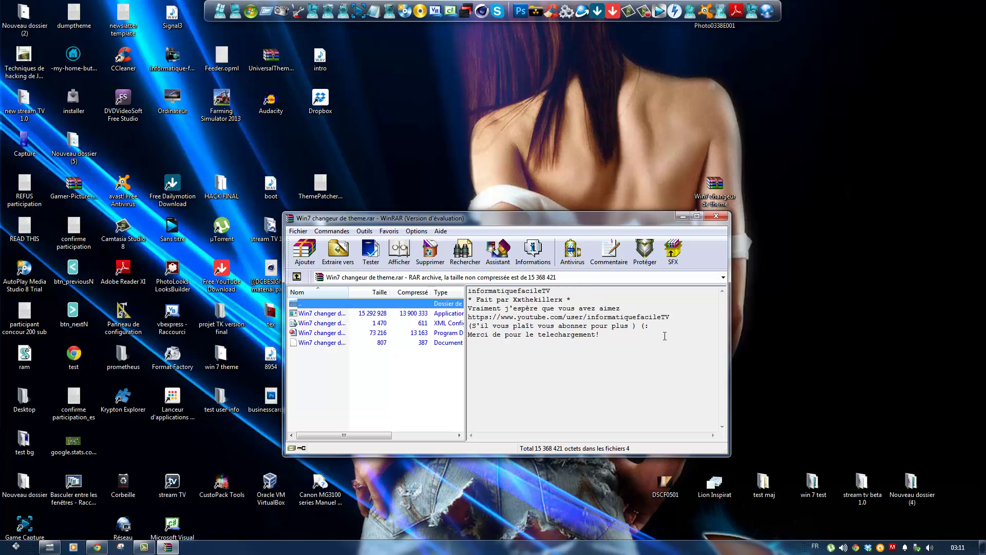
drag(688, 308, 199, 387)
click(649, 356)
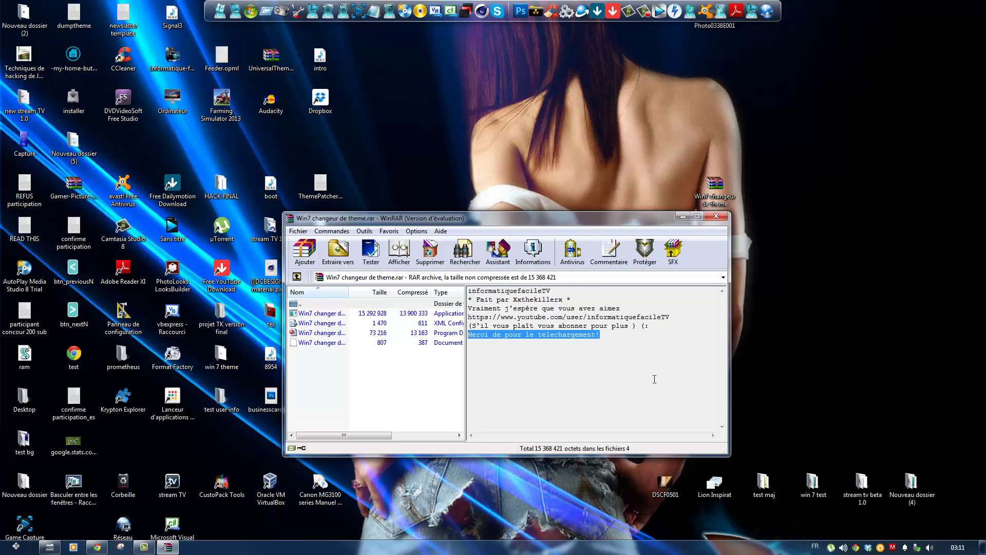
double_click(314, 303)
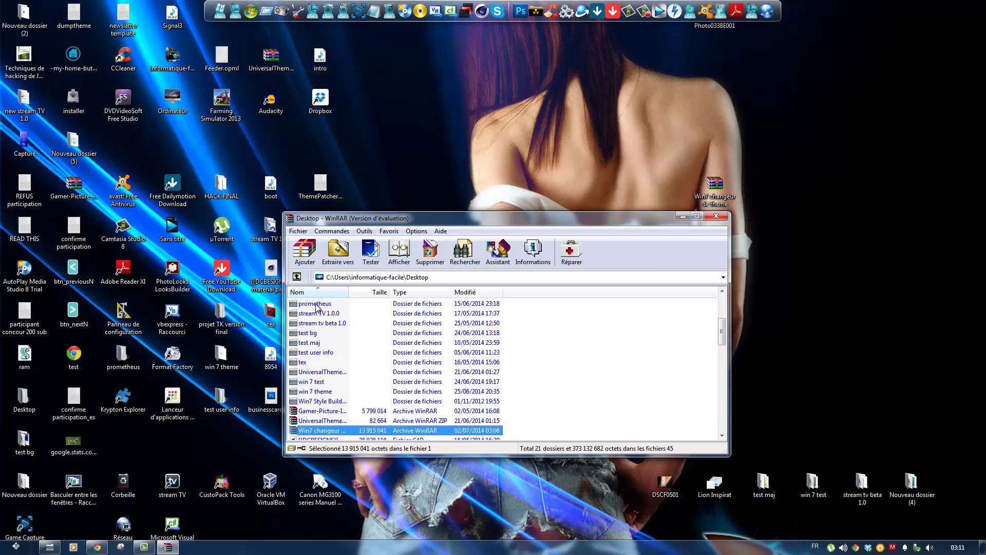
click(297, 277)
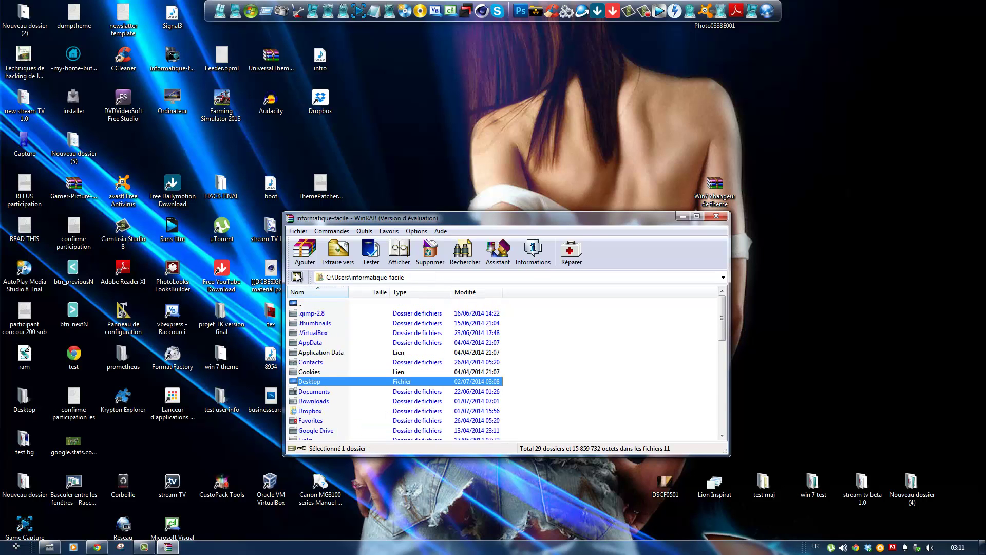
click(297, 277)
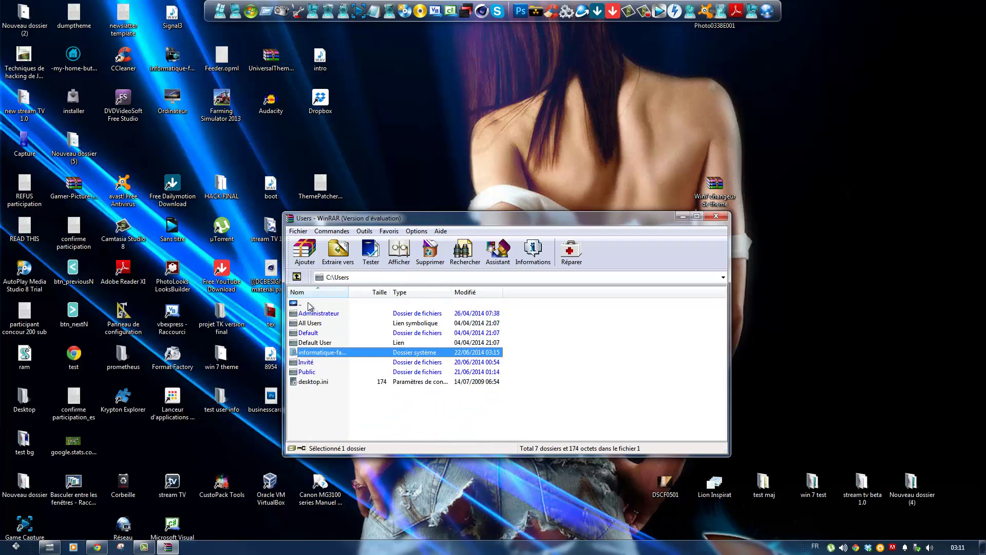
click(297, 277)
click(297, 277)
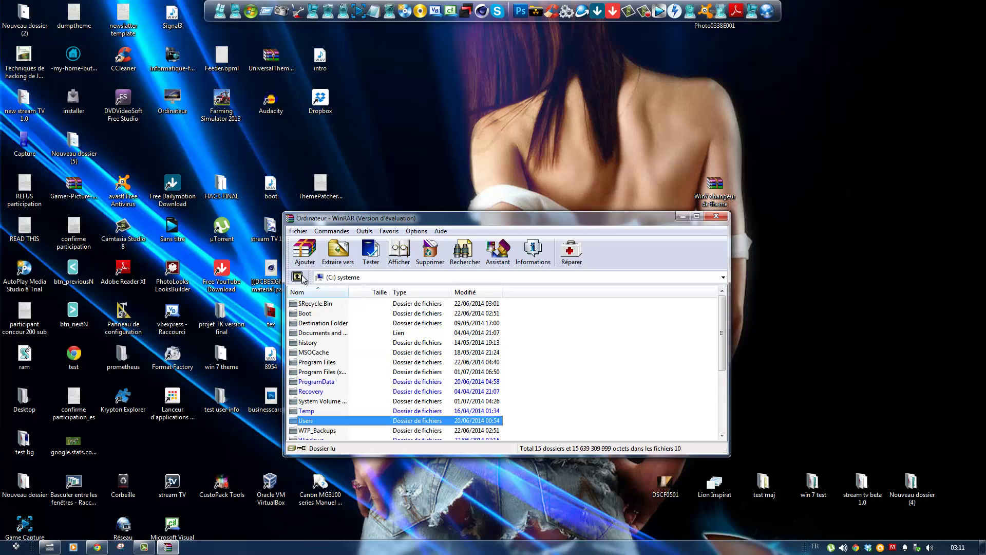
click(717, 217)
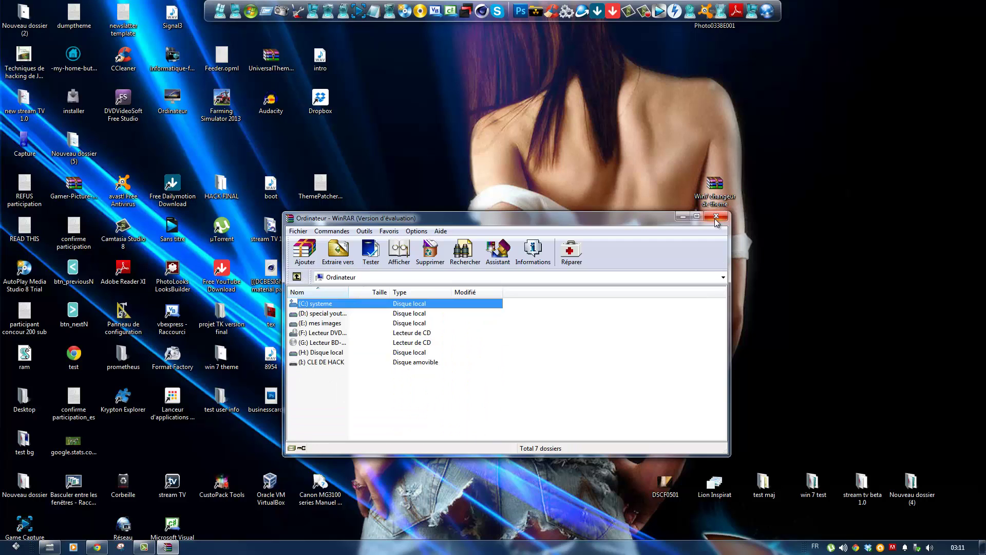
Step: Reopen the "Win7 changeur de theme" archive and launch the theme changer application it contains, clearing the archive window and antivirus notice out of the way
double_click(716, 187)
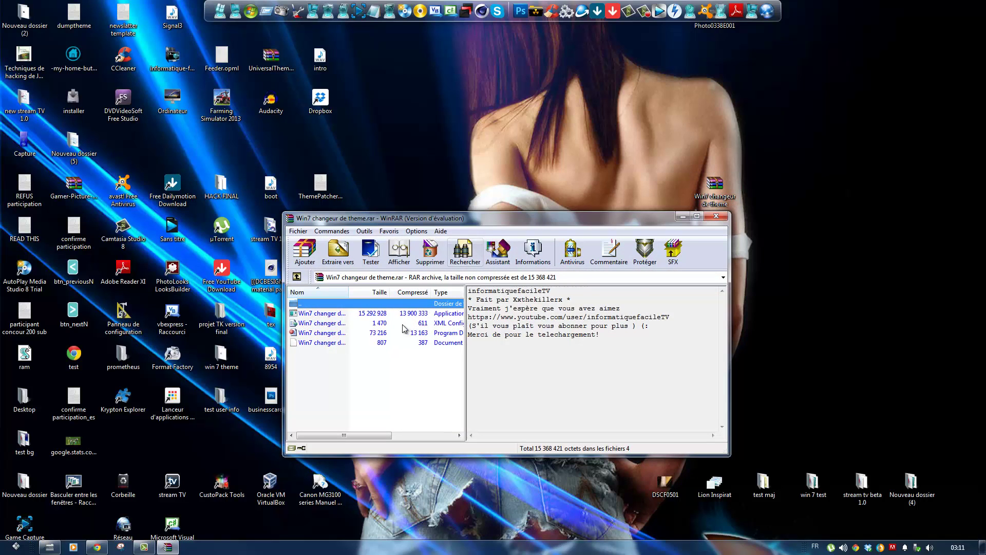
drag(540, 223, 417, 211)
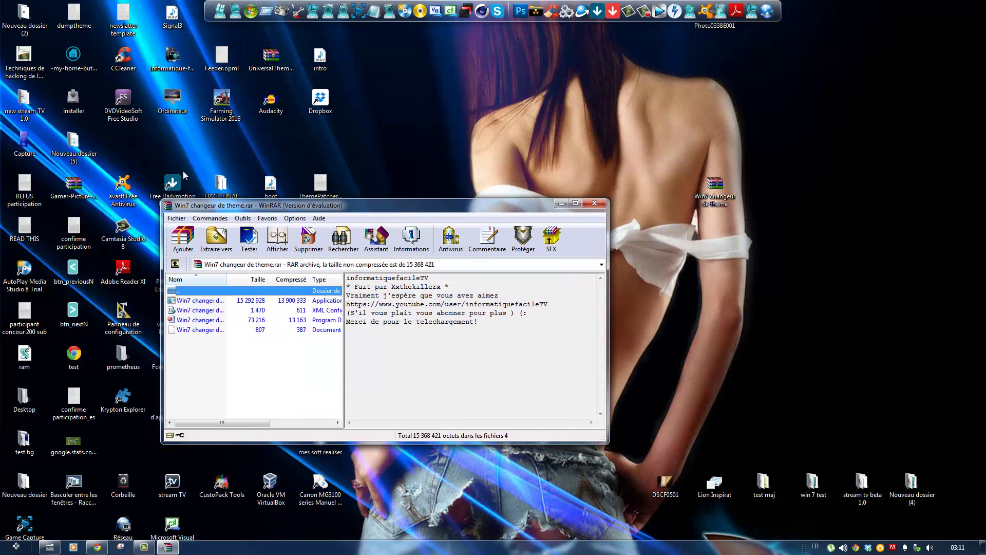
drag(453, 208, 447, 82)
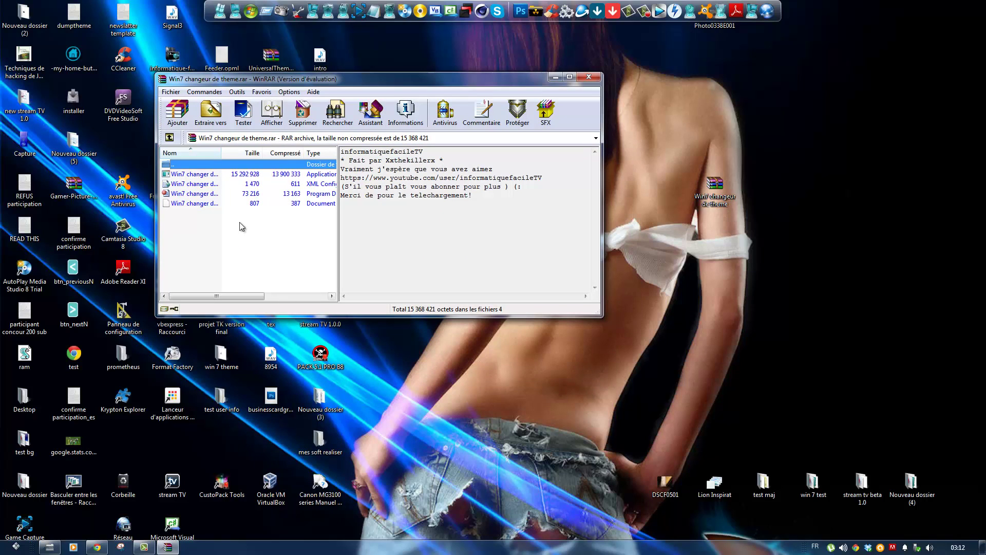
double_click(211, 177)
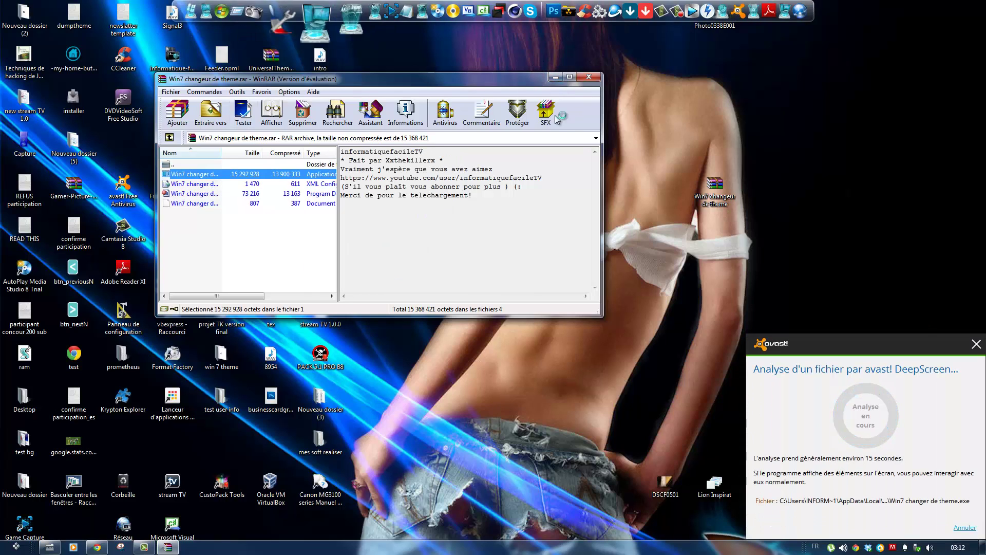
click(555, 76)
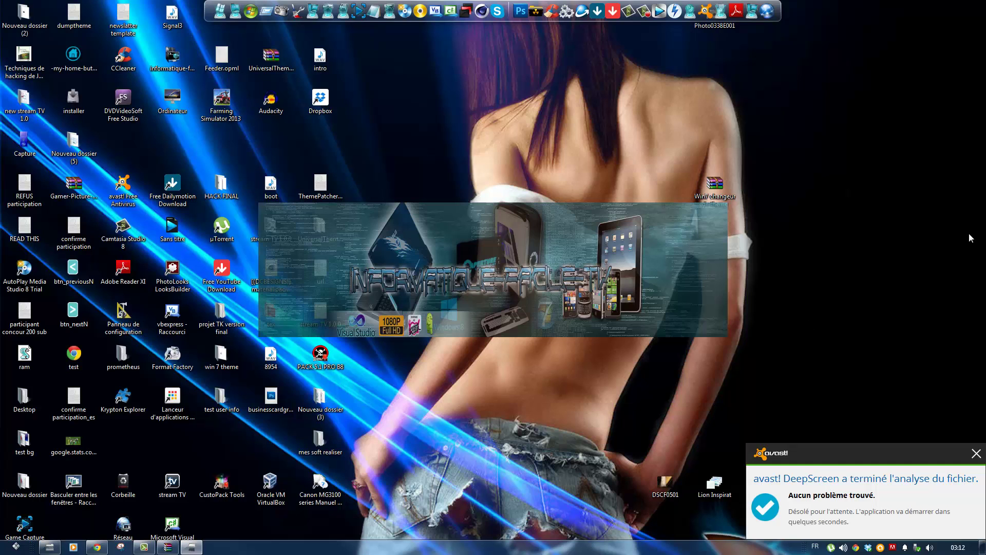
click(978, 460)
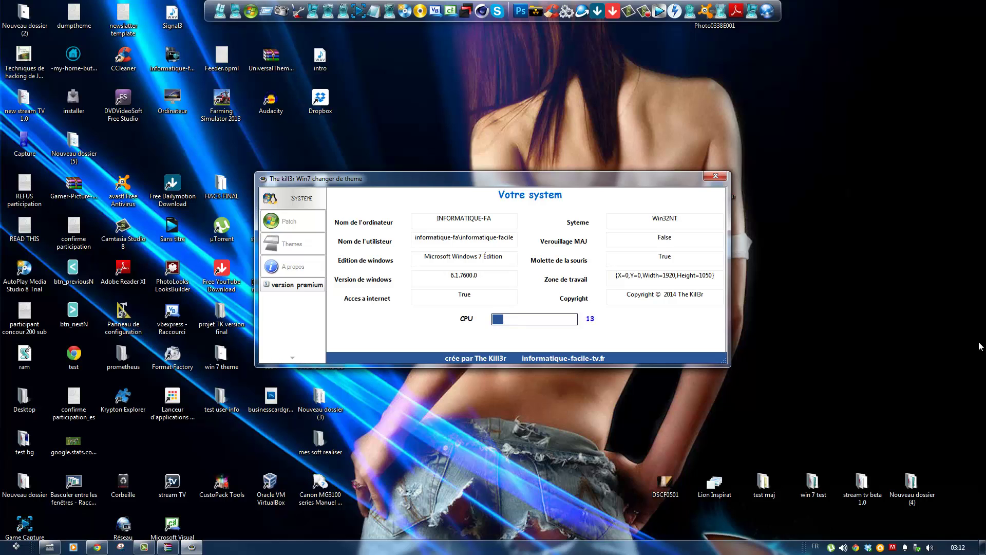
Step: Examine the system information page, including the caps lock, mouse wheel and work area fields
double_click(712, 221)
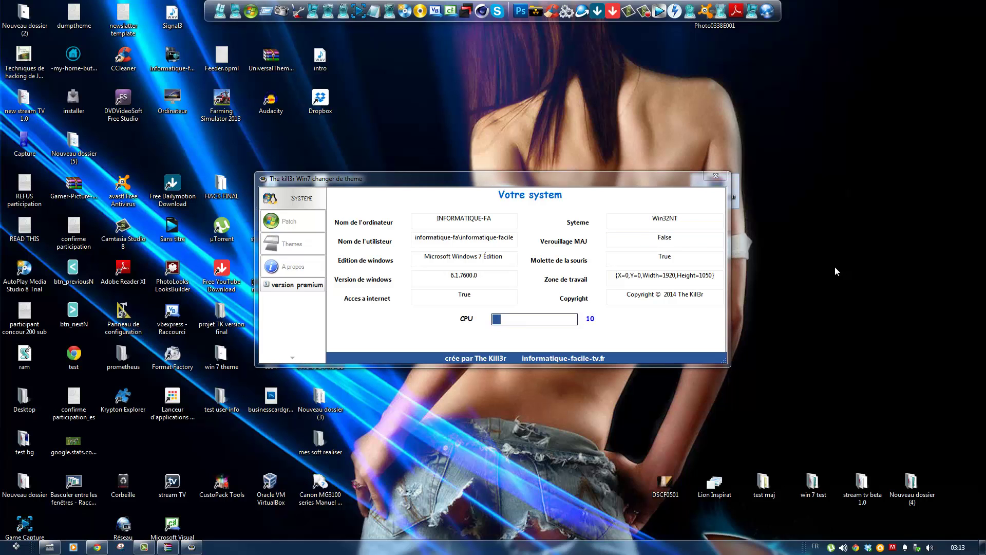
click(702, 245)
click(700, 239)
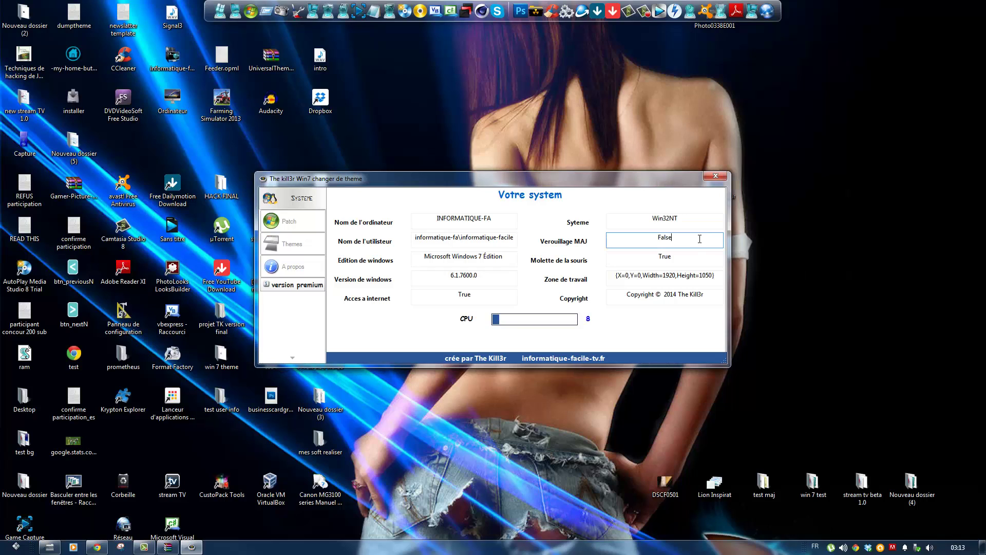
double_click(700, 239)
click(674, 241)
double_click(674, 241)
click(673, 242)
click(700, 282)
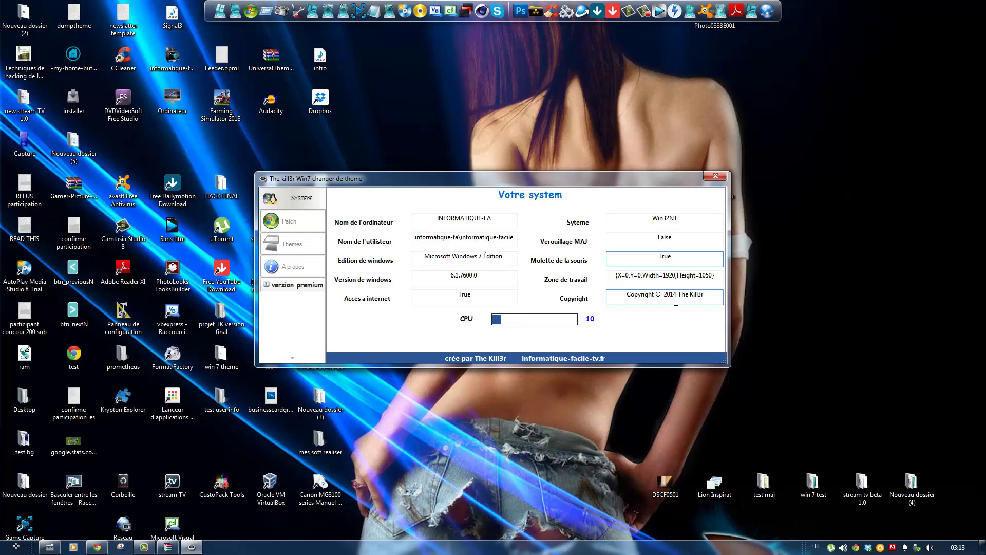
Step: Launch the 32-bit Universal Theme Patcher, authorize it to make changes and set its interface language to French
click(299, 220)
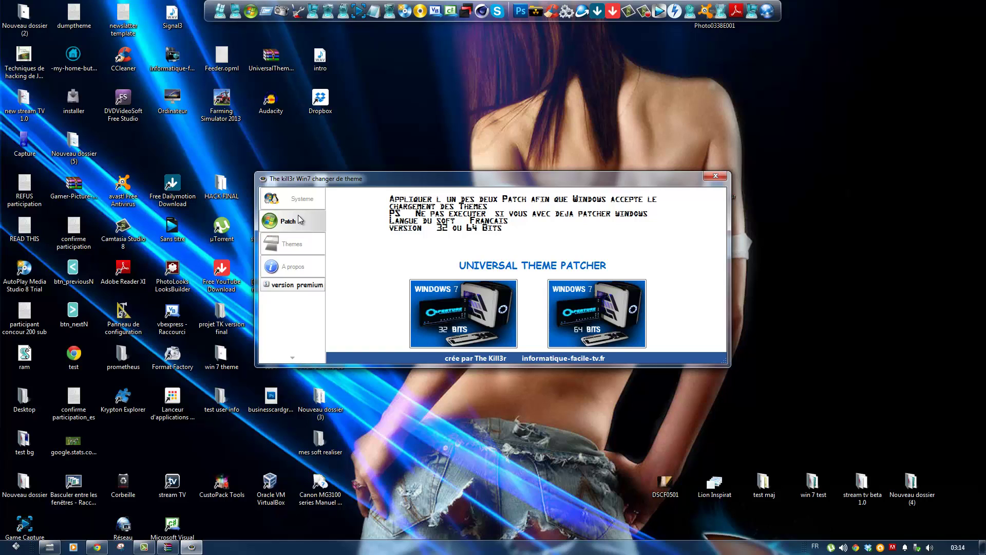
click(459, 302)
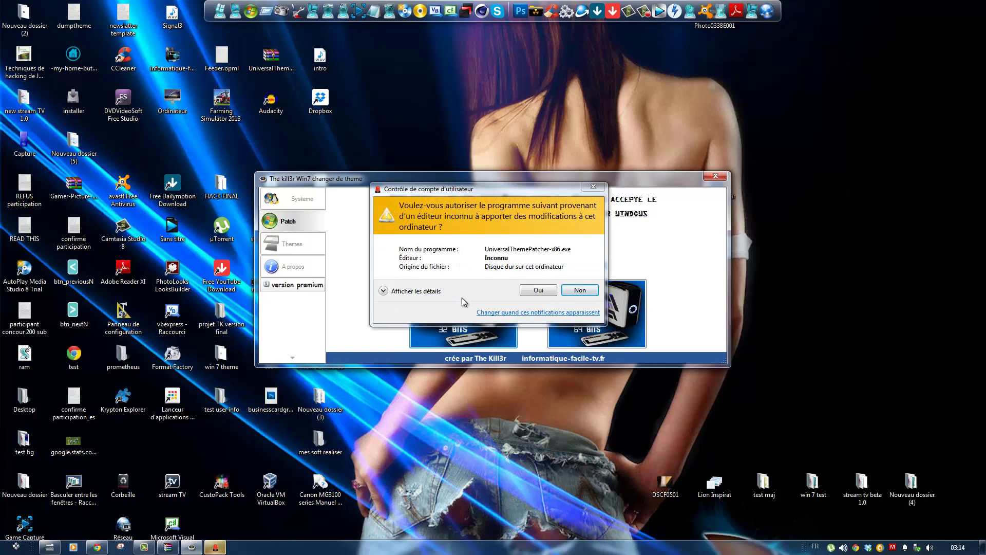
click(534, 291)
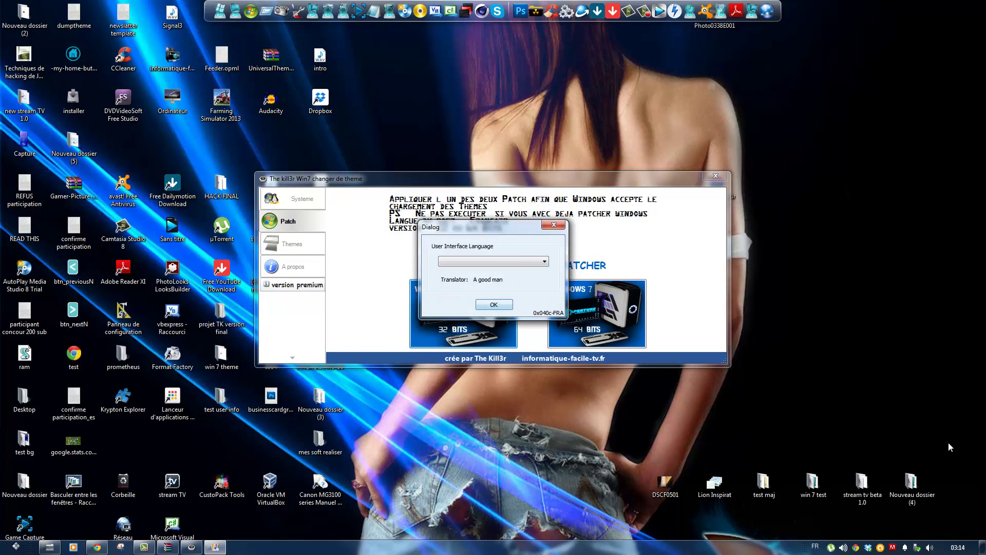
click(514, 261)
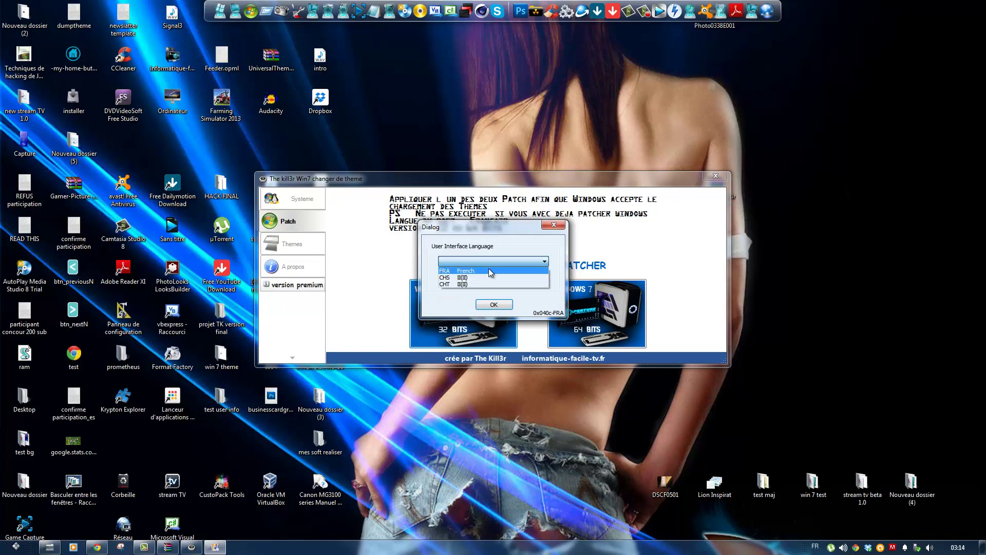
click(491, 271)
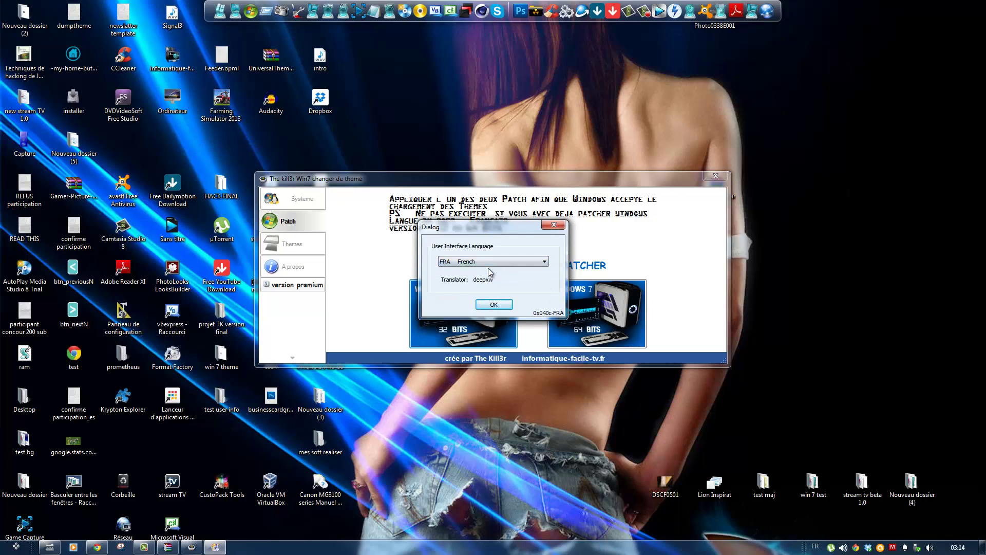
click(490, 304)
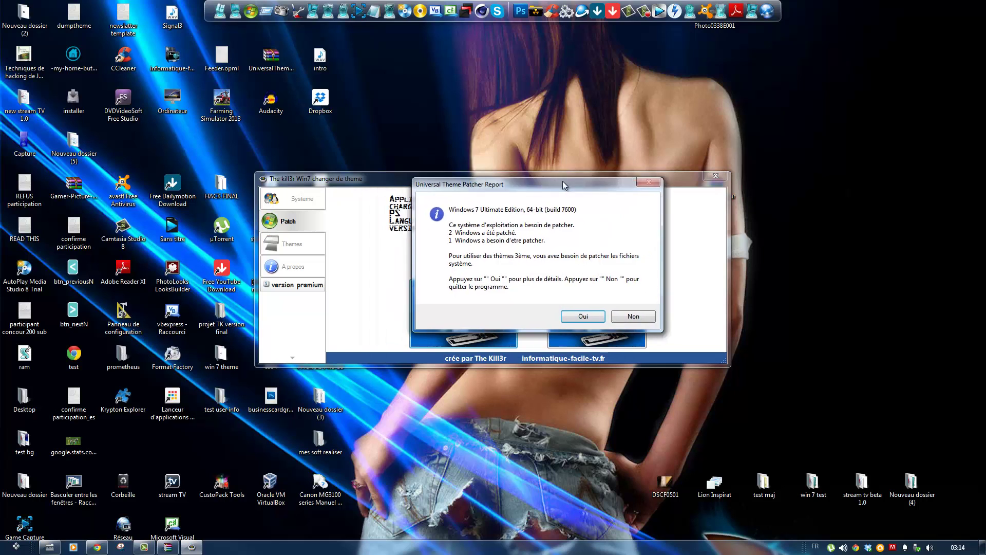
Step: Review the 32-bit patcher's report and detailed system file status, and close the patcher
drag(509, 202, 550, 189)
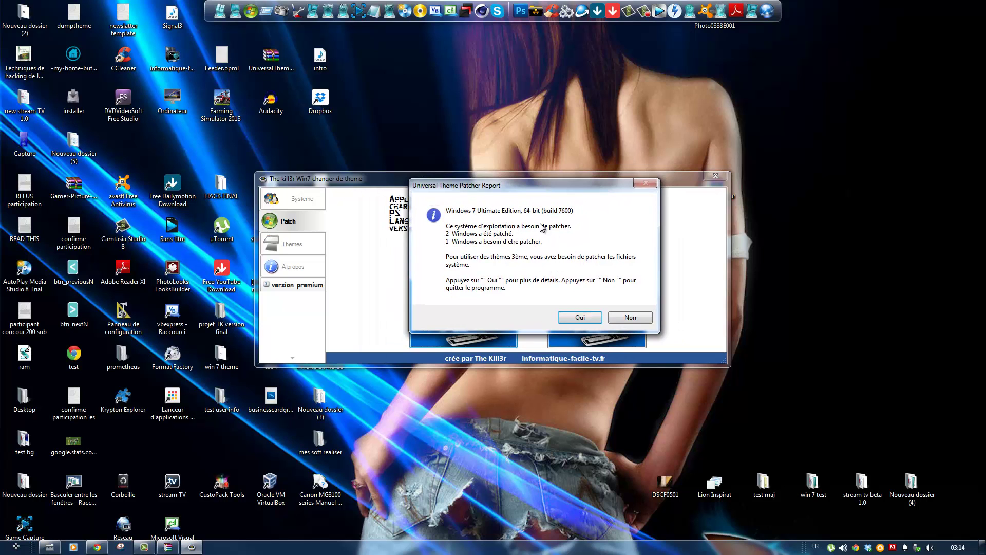
click(590, 321)
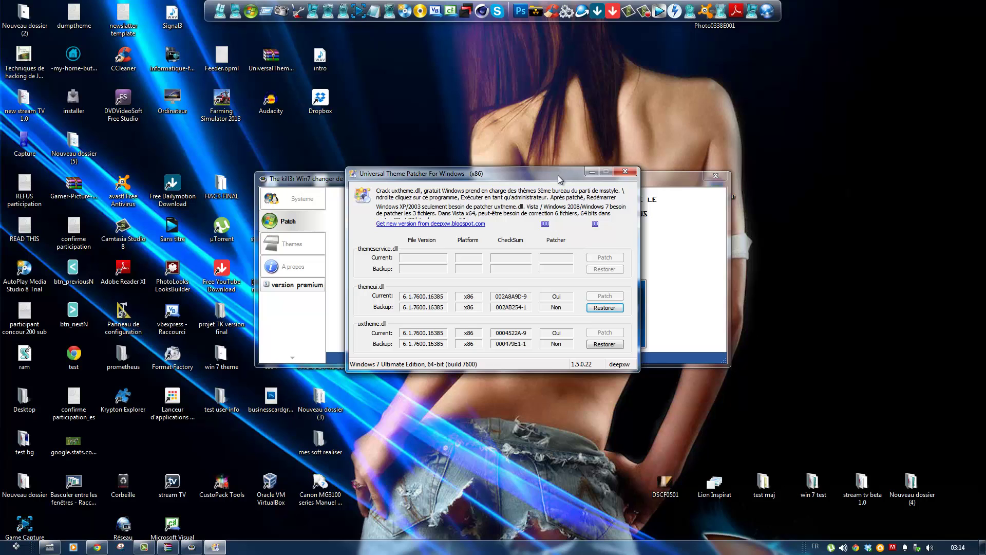
drag(557, 177, 566, 160)
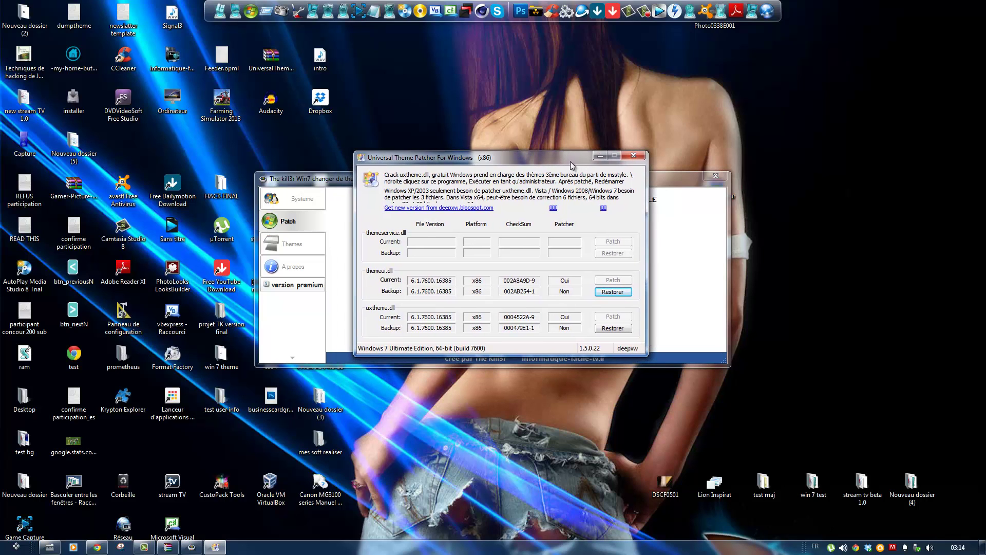
click(638, 155)
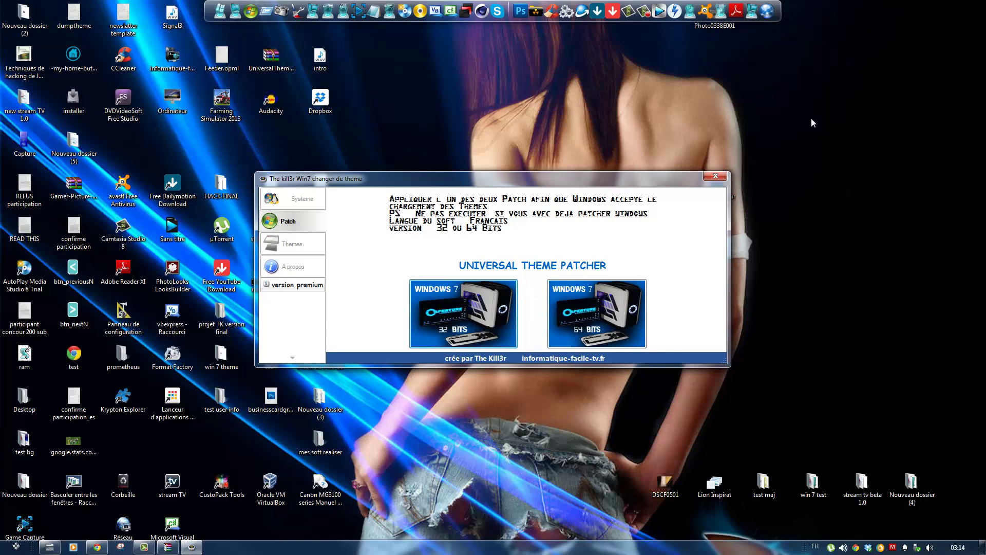
Step: Launch the 64-bit Universal Theme Patcher with French as its interface language, and display its detailed system file status
drag(600, 182, 610, 127)
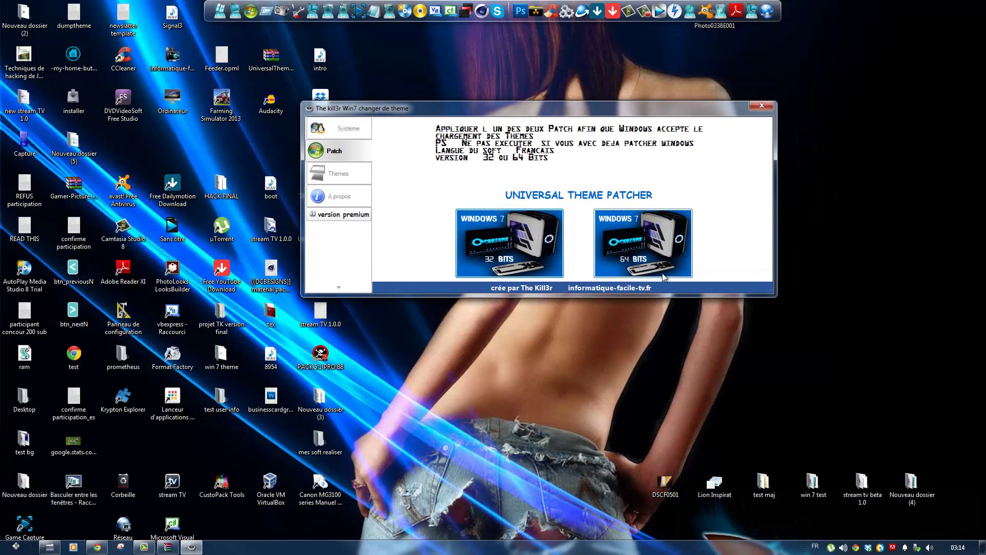
click(666, 275)
click(534, 290)
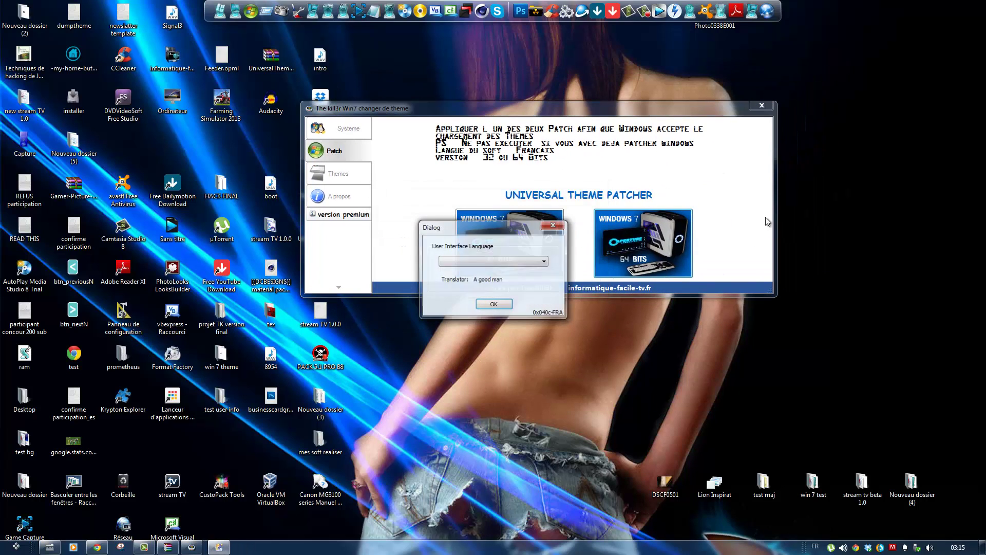
click(516, 262)
click(514, 272)
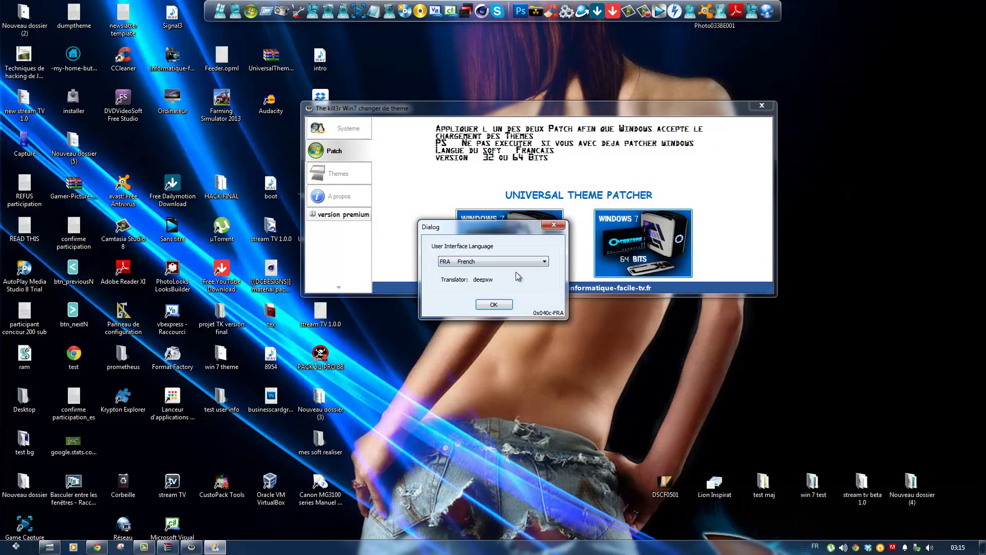
click(506, 304)
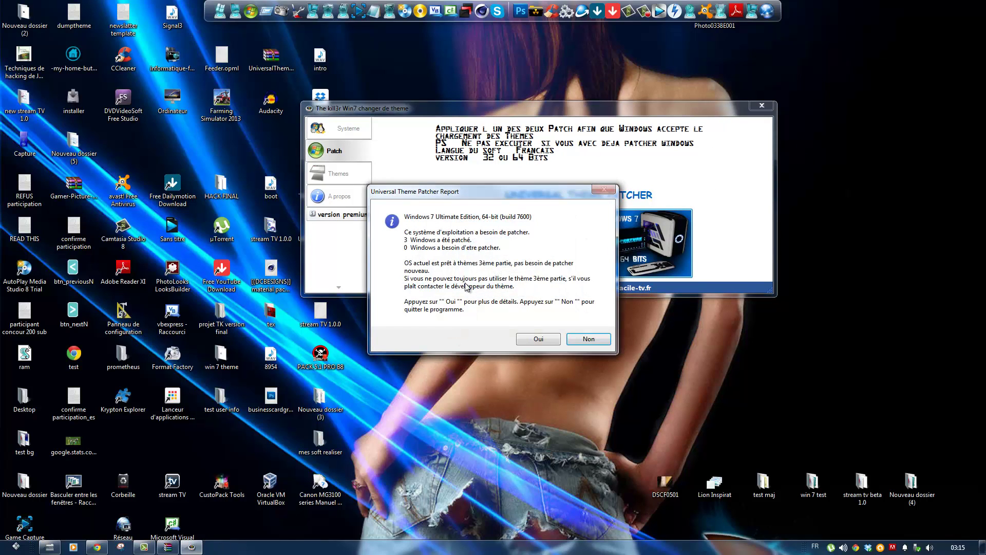
click(542, 340)
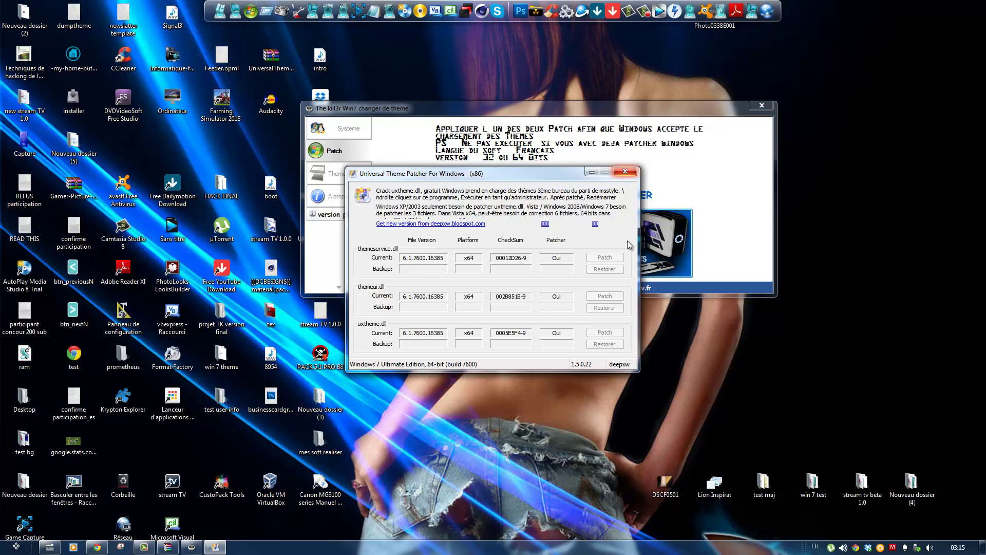
Step: Close the 64-bit patcher and apply the first theme on the Themes page
click(625, 171)
click(354, 172)
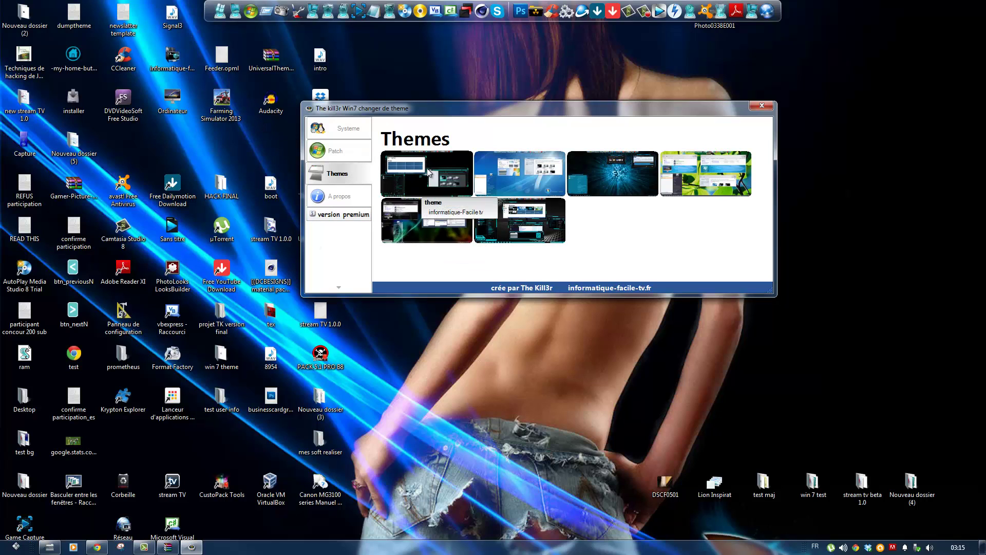
click(430, 172)
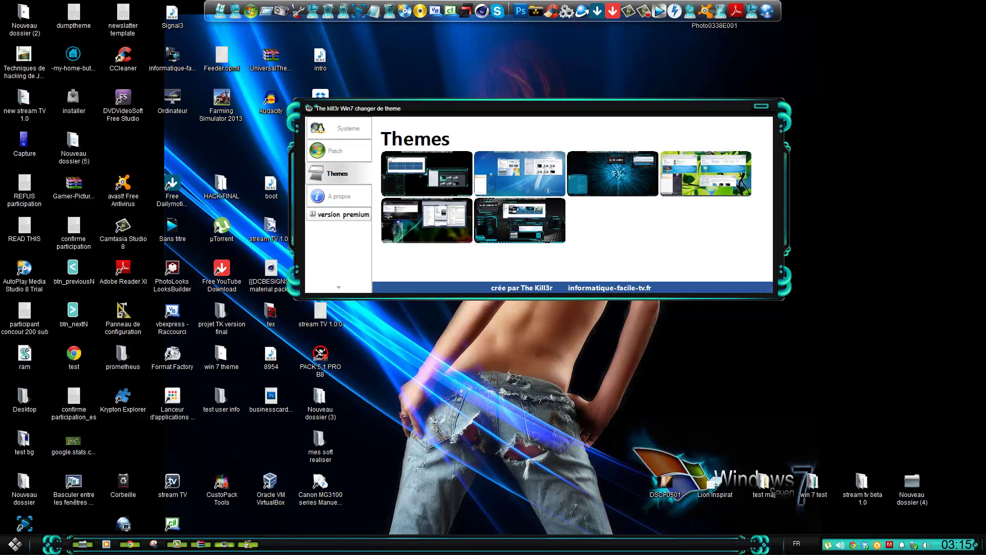
Step: Examine the first theme's styling in the Start menu, its full program list, the clock calendar and the Personalization window
click(15, 544)
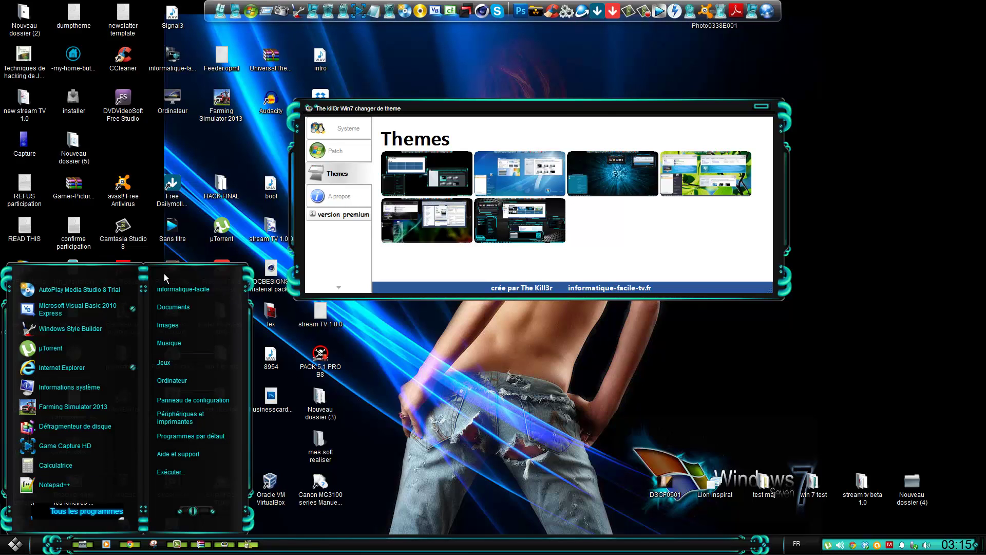
click(99, 518)
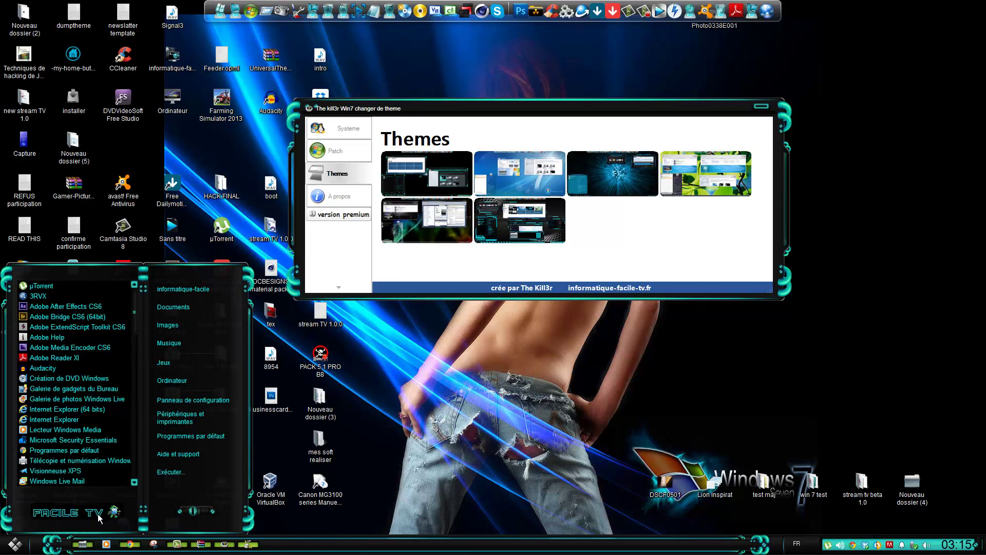
click(80, 515)
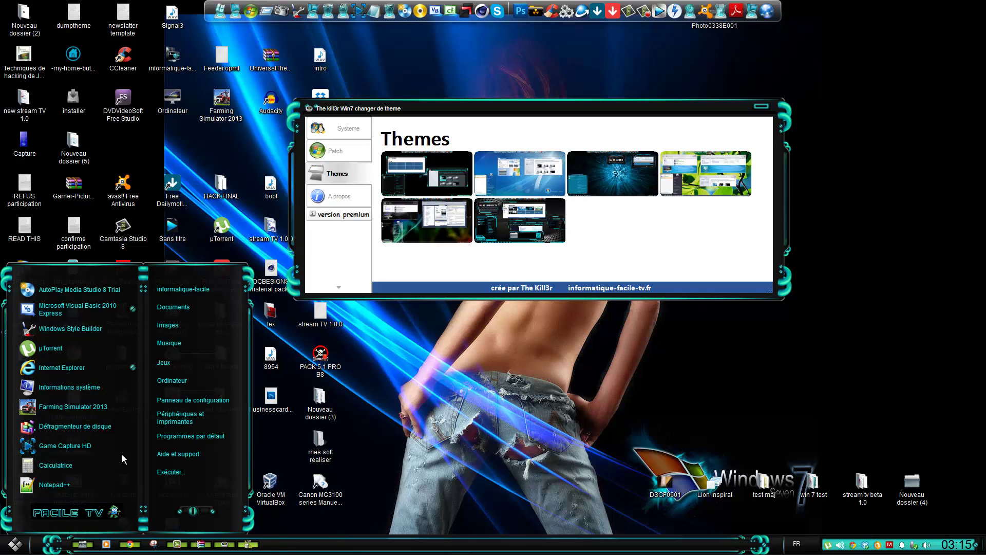
click(953, 501)
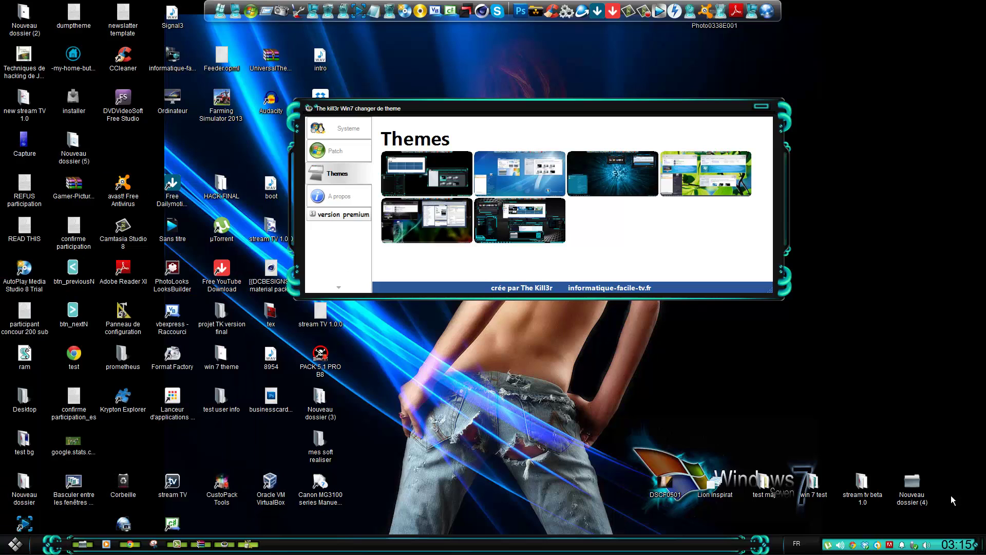
click(948, 548)
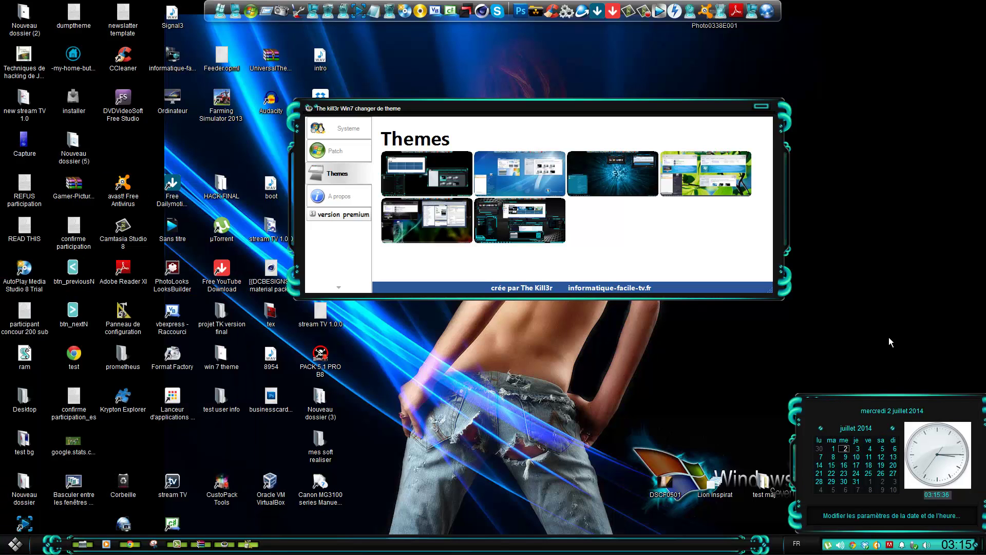
click(907, 355)
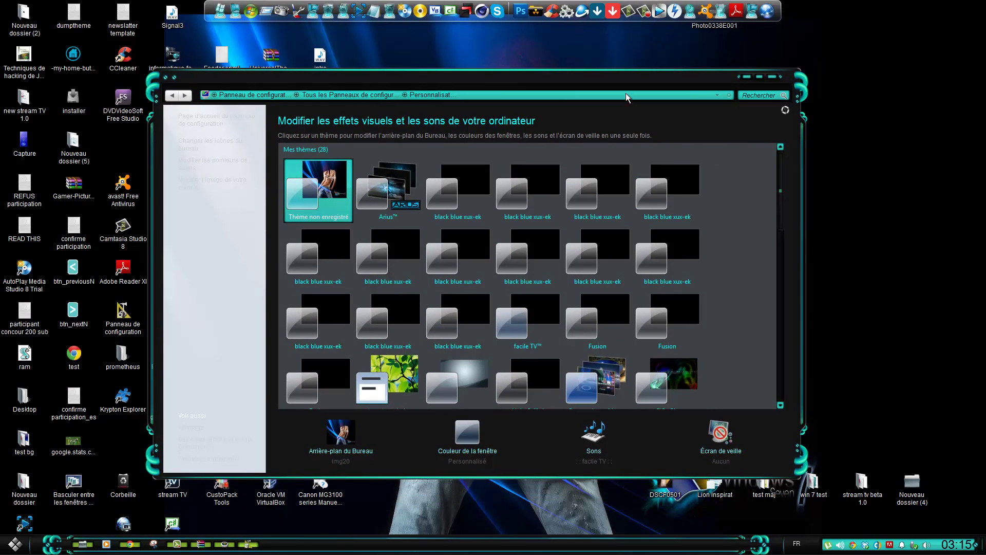
click(747, 76)
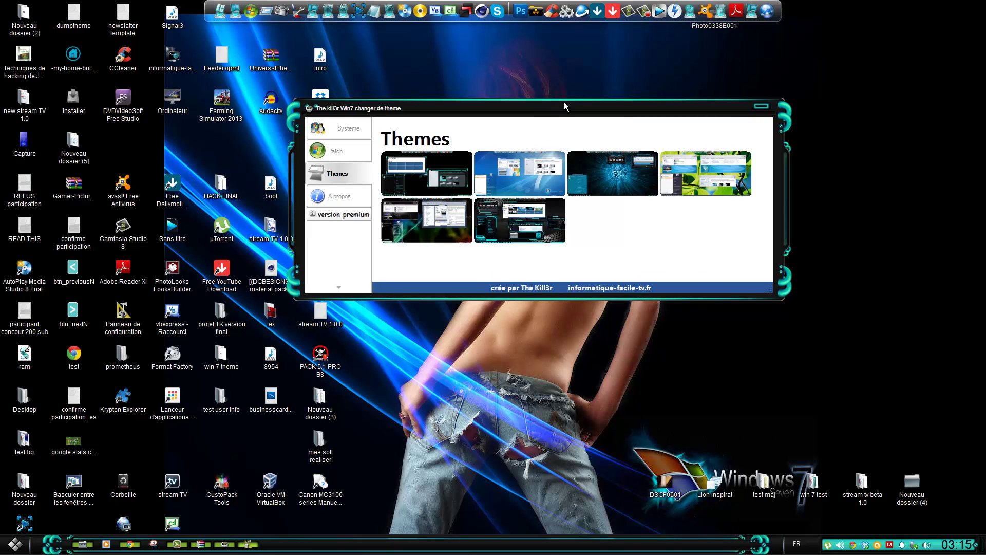
Step: Apply the second theme, with the light blue Windows 7 wallpaper, and dismiss the avast! update notification
drag(565, 106, 585, 101)
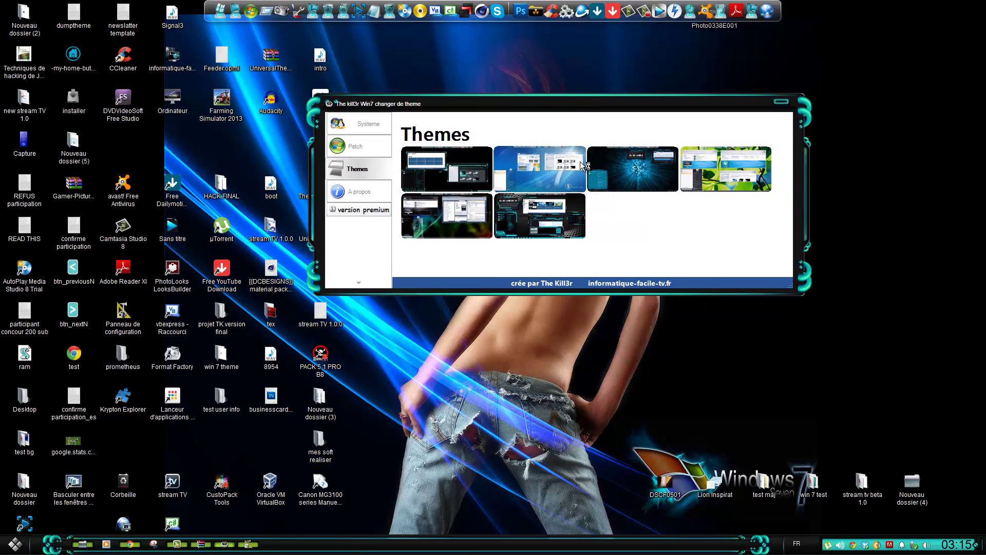
click(583, 166)
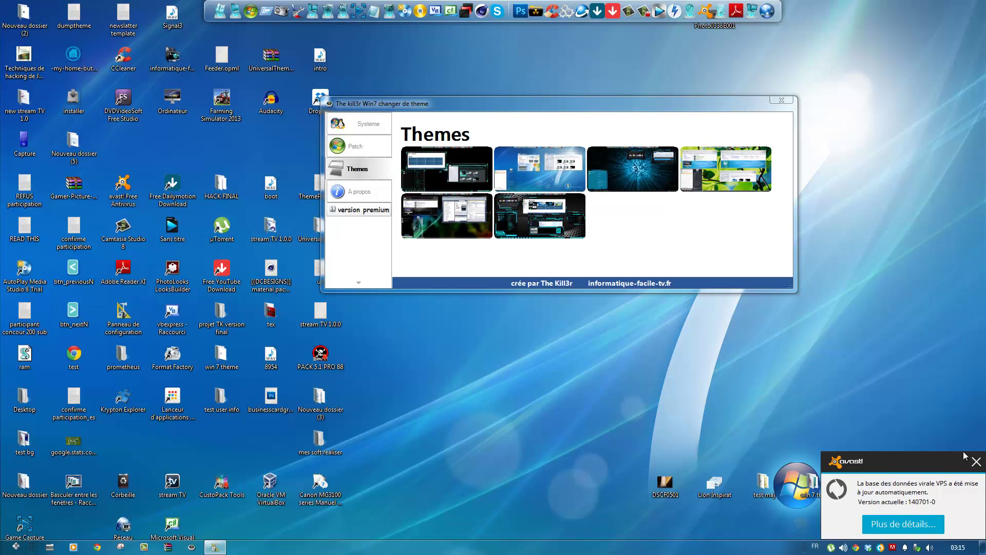
click(976, 461)
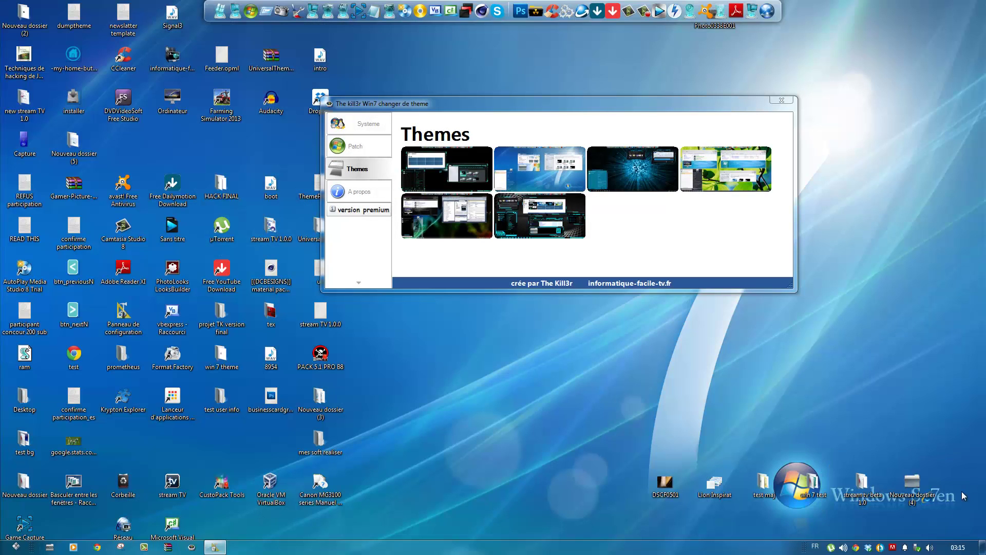
right_click(880, 548)
mouse_move(885, 503)
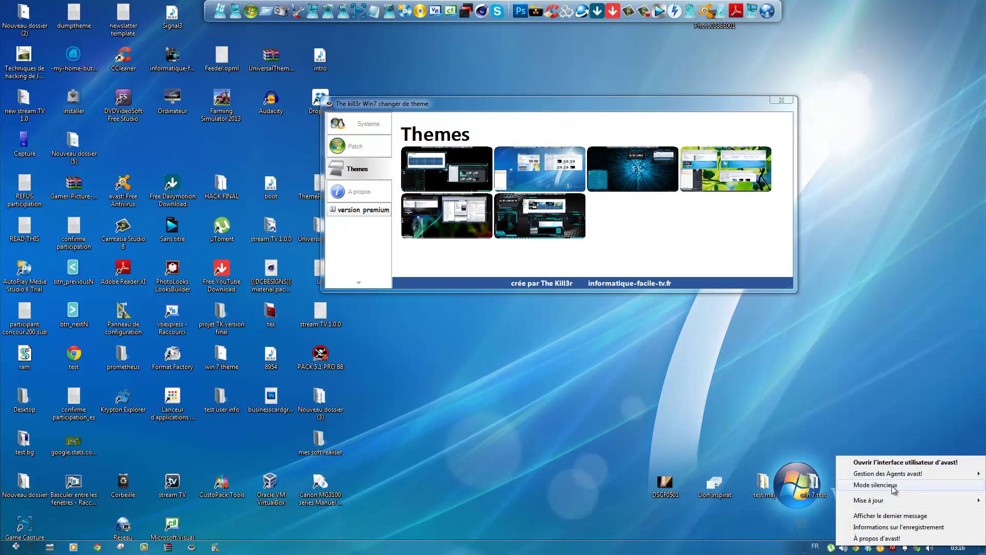
click(802, 516)
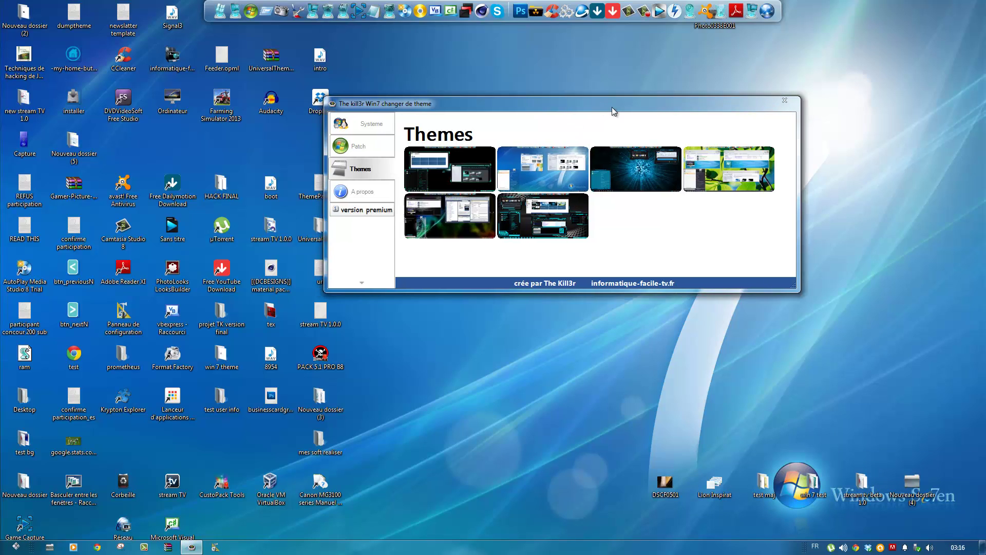
Step: Examine the second theme's styling in the Start menu, its shutdown options and the desktop context menu
drag(596, 103, 642, 122)
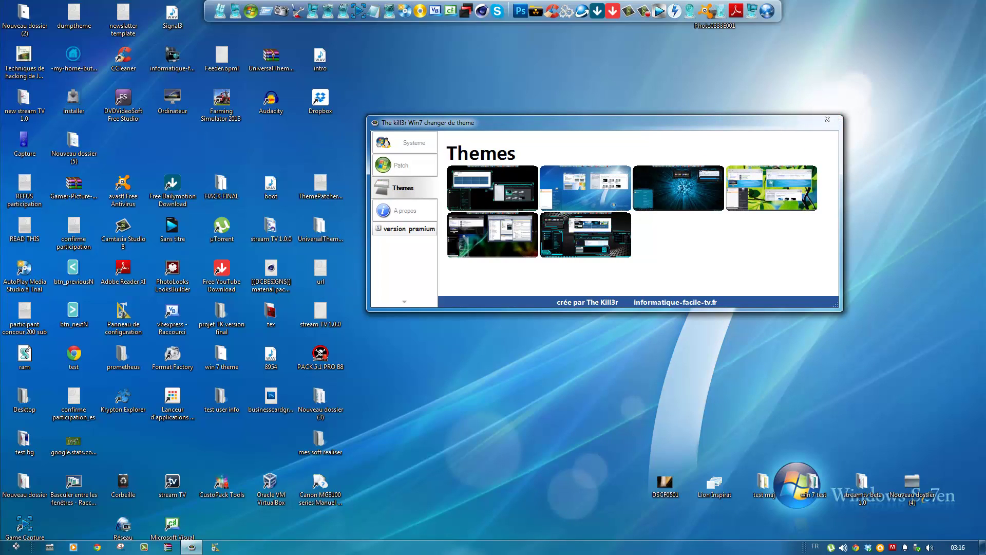
click(16, 546)
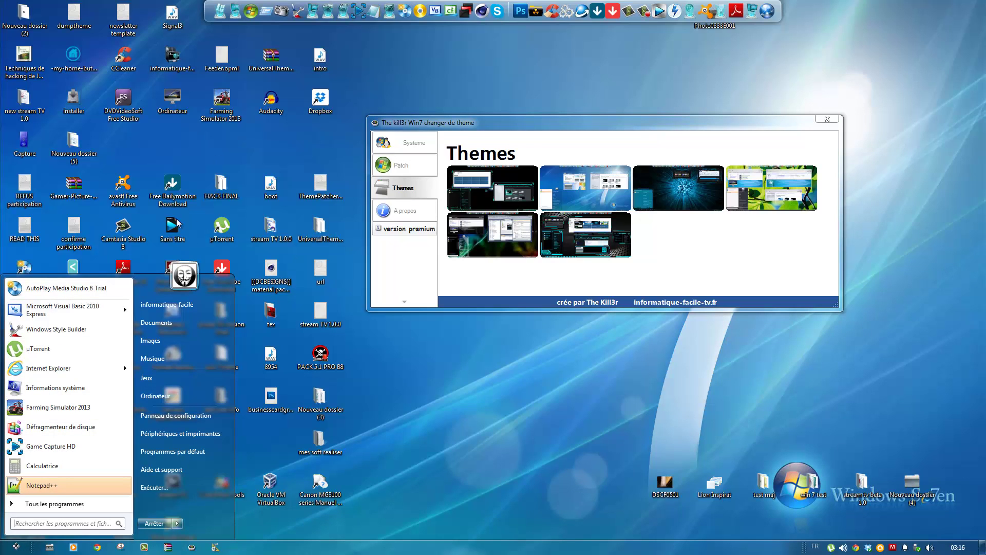
click(175, 524)
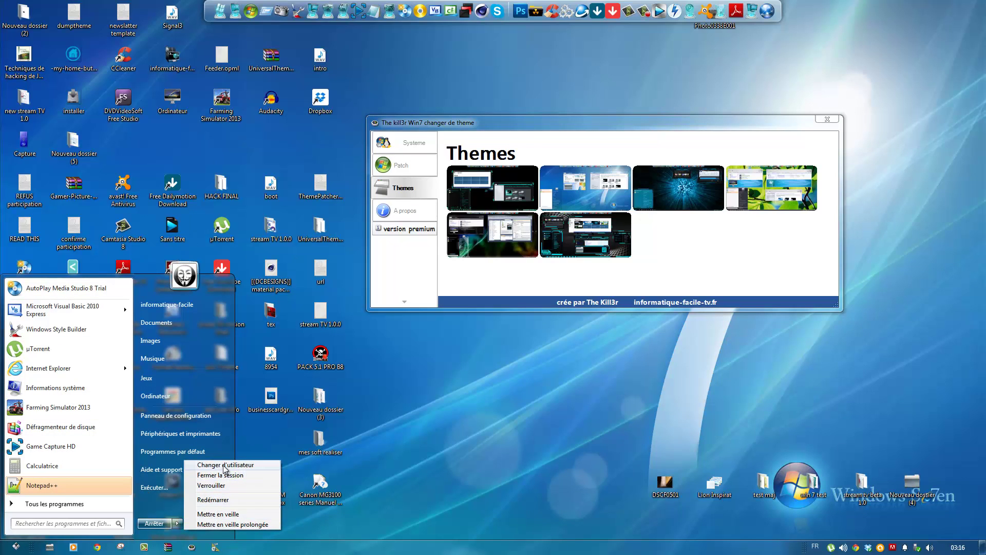
click(295, 463)
right_click(528, 144)
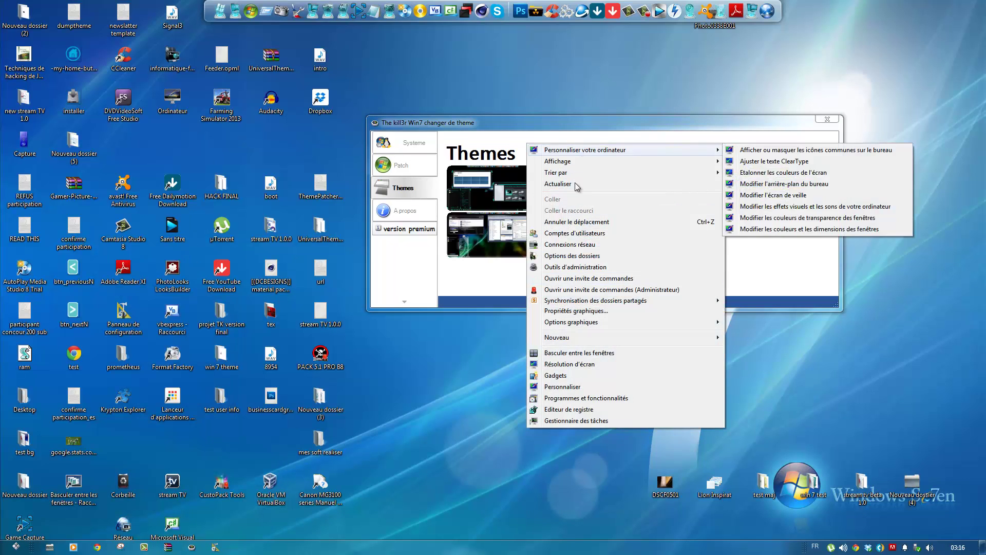
click(344, 477)
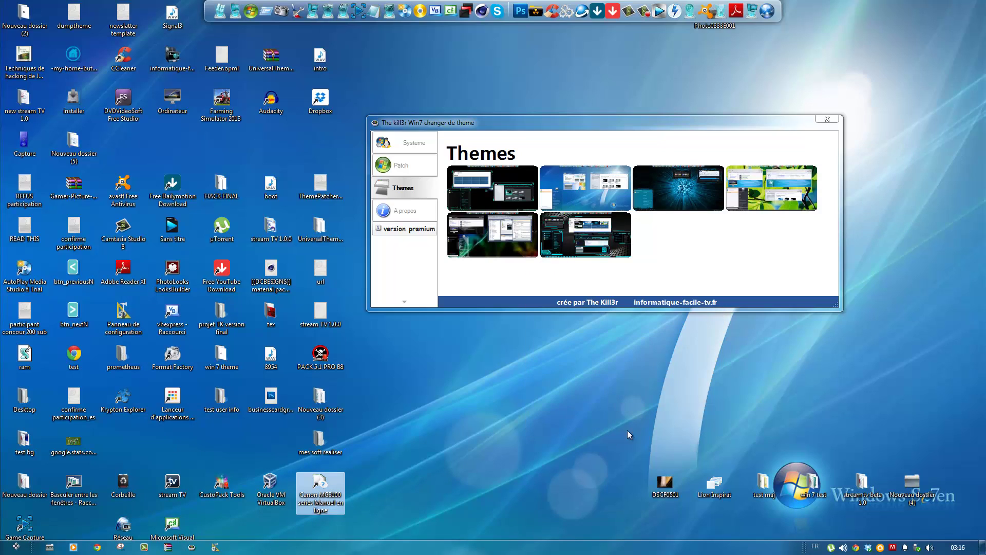
Step: Examine the second theme's styling in the clock calendar and the Personalization window, and close that window
click(959, 548)
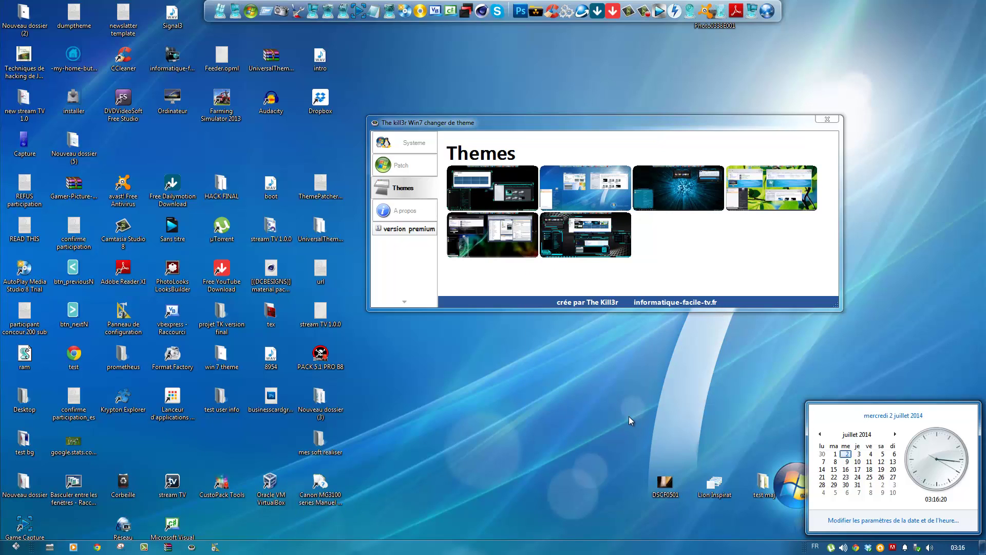
key(Escape)
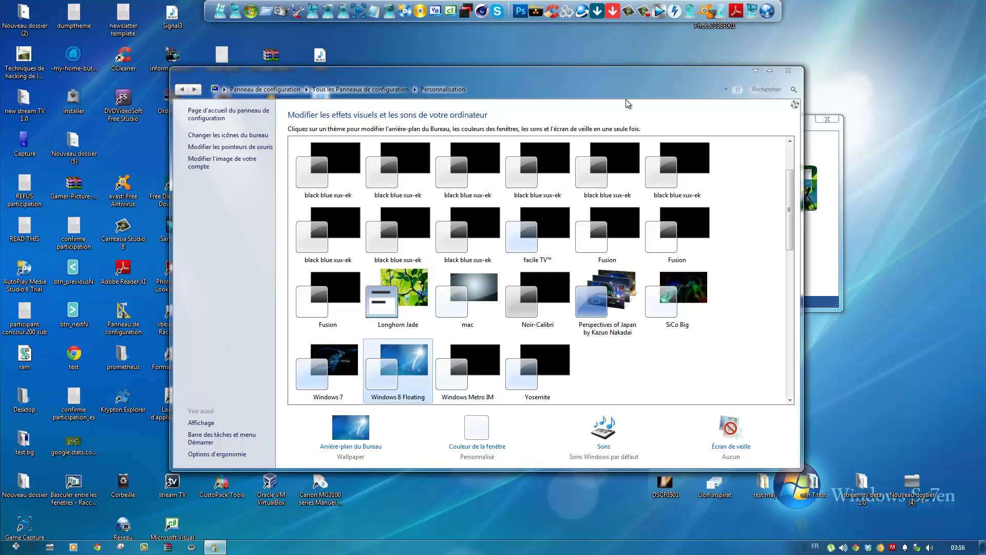
drag(572, 73, 390, 171)
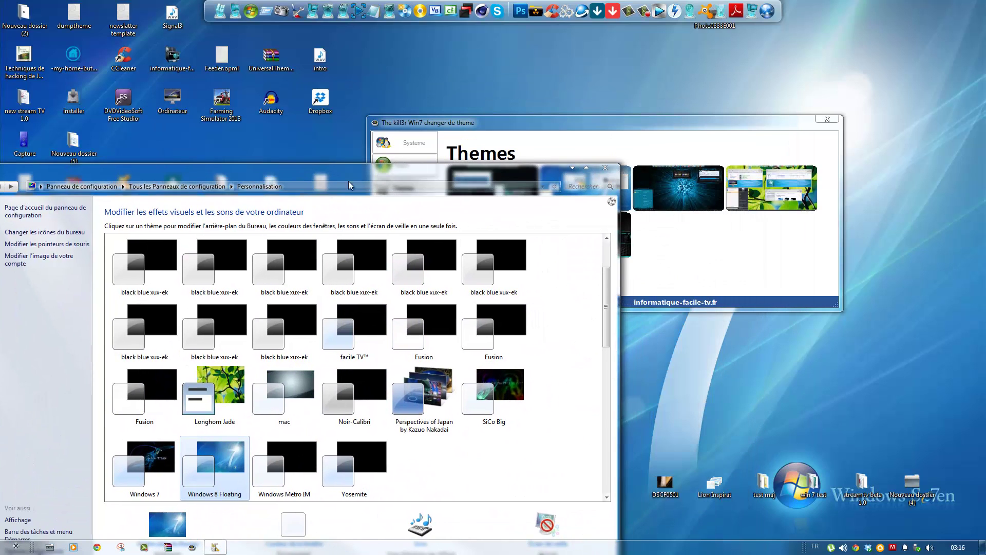
key(alt+F4)
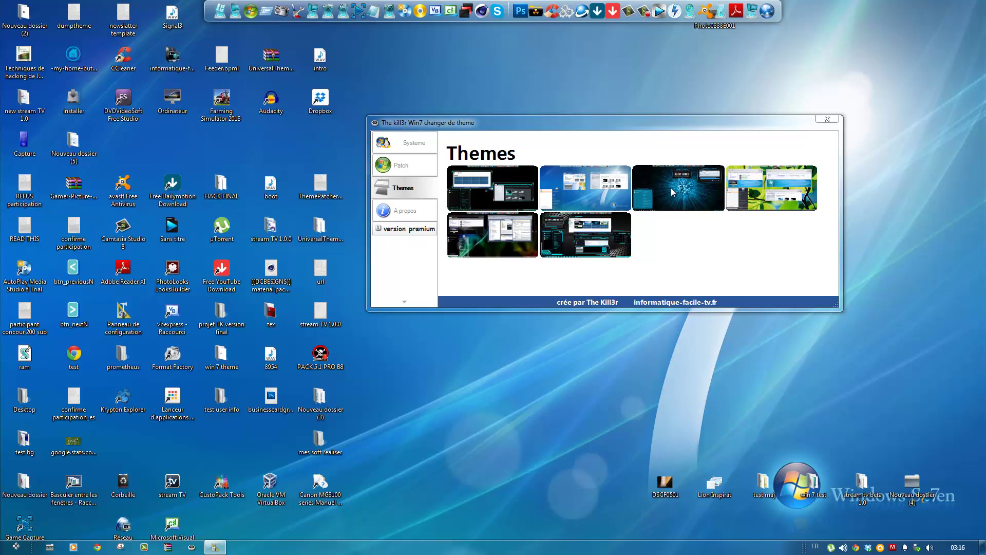
Step: Apply the third theme, with the dark blue radiating preview, and lower the system volume
click(707, 236)
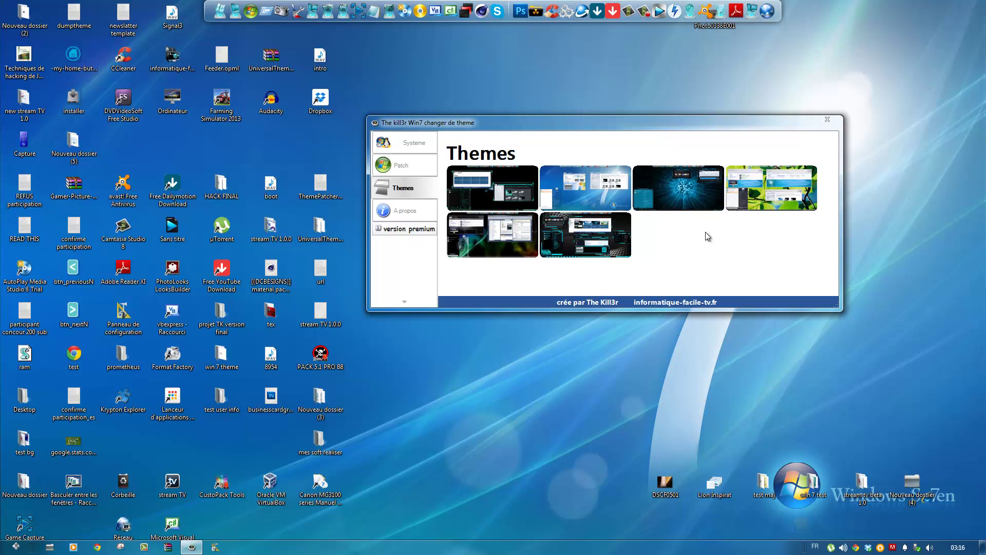
click(684, 196)
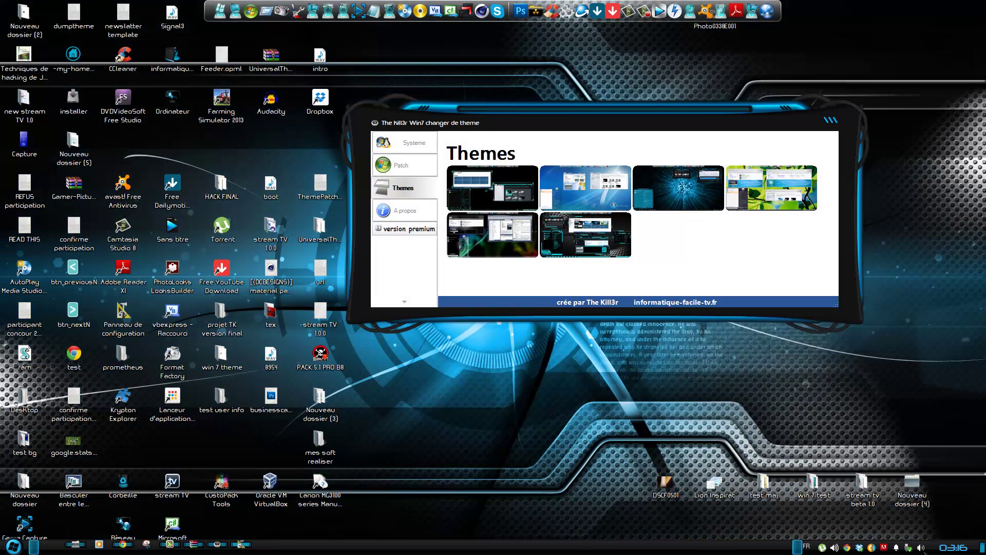
click(930, 547)
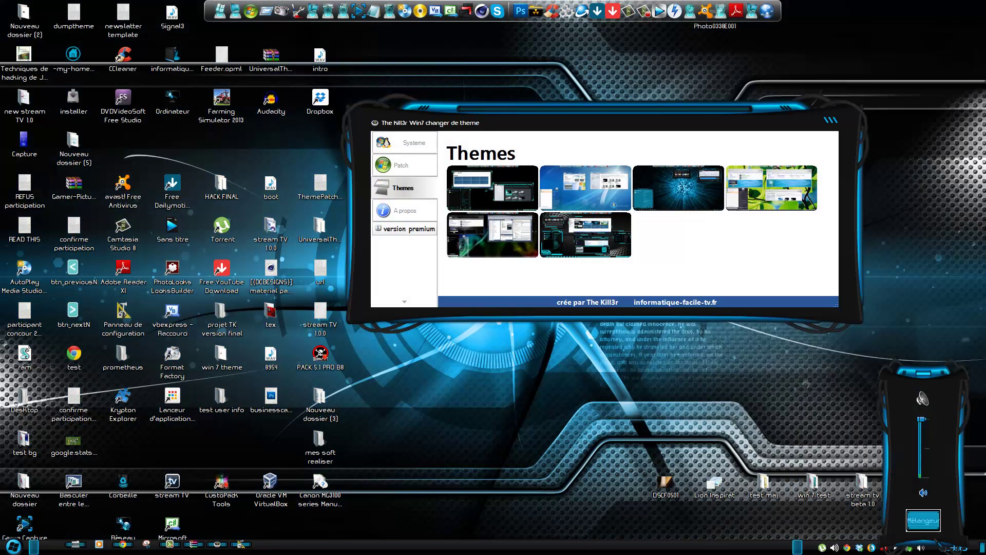
drag(923, 418, 923, 466)
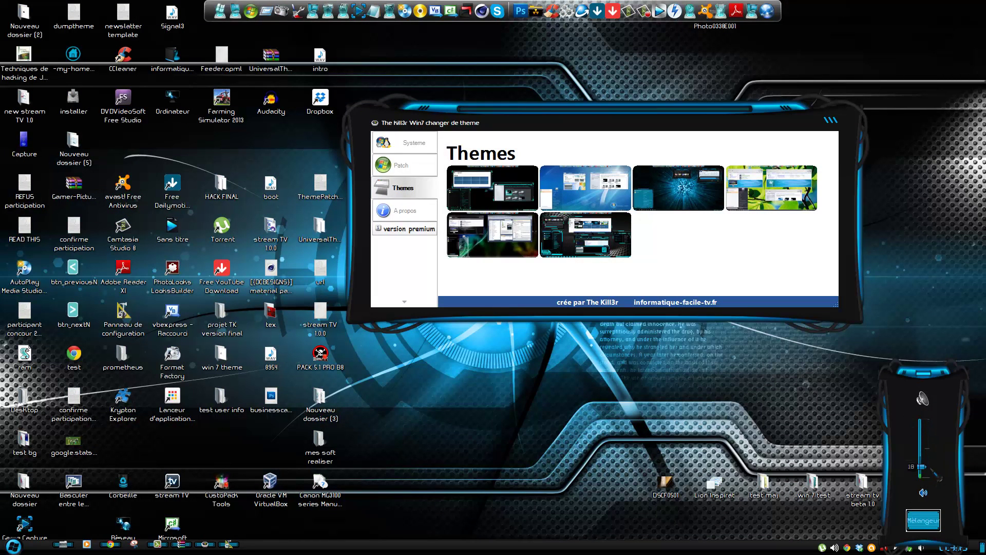
click(742, 450)
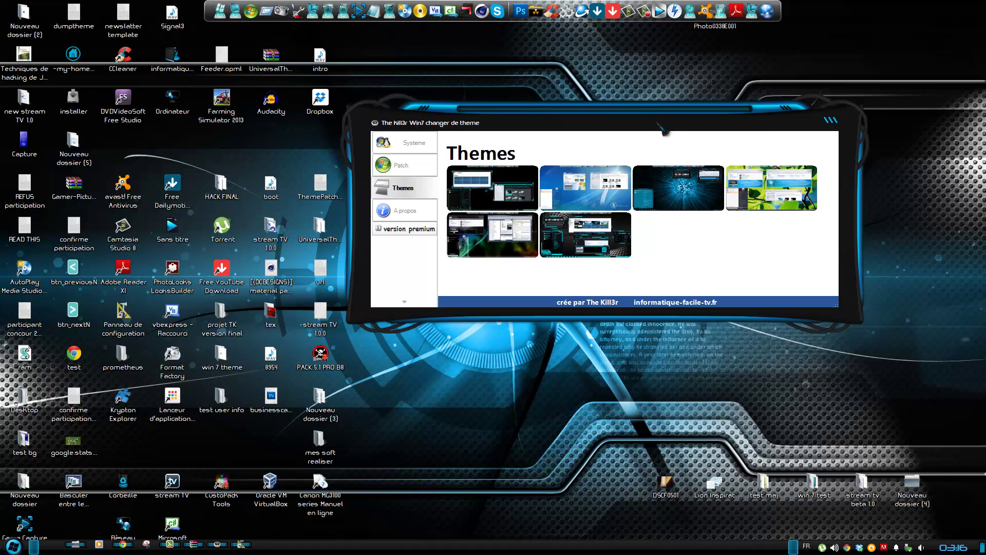
Step: Examine the third theme's styling on the application window, the clock calendar, the Start menu's recent items and its shutdown options
drag(660, 132, 607, 169)
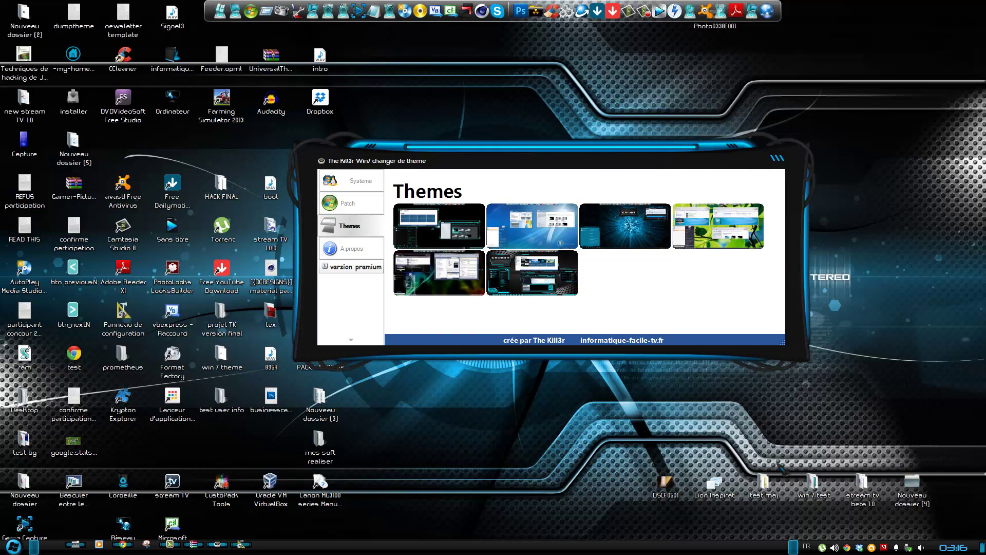
click(956, 548)
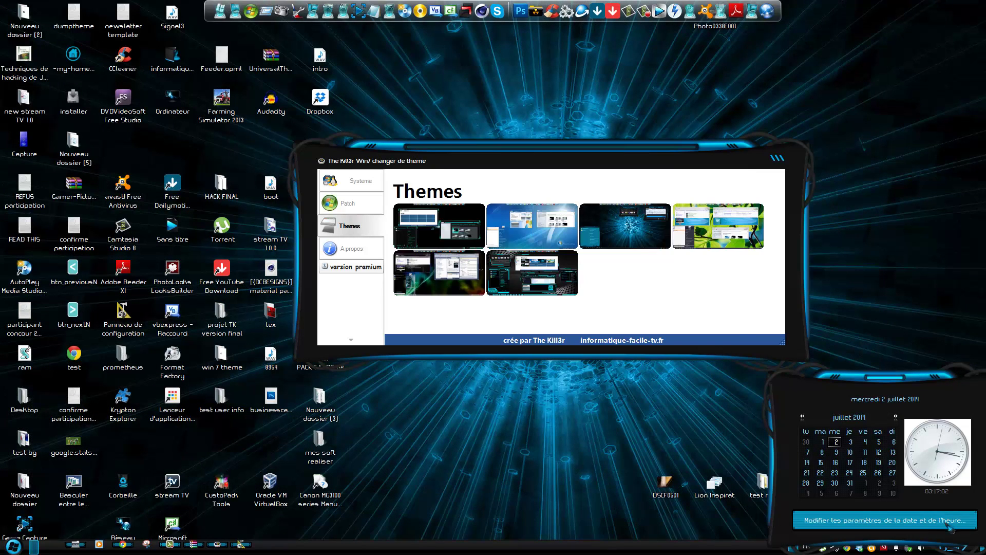
click(623, 465)
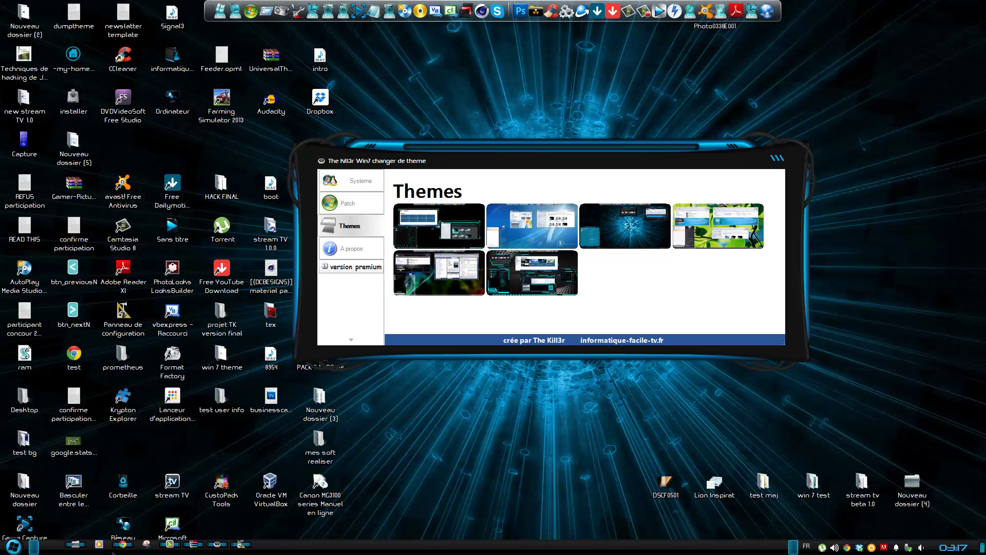
click(13, 546)
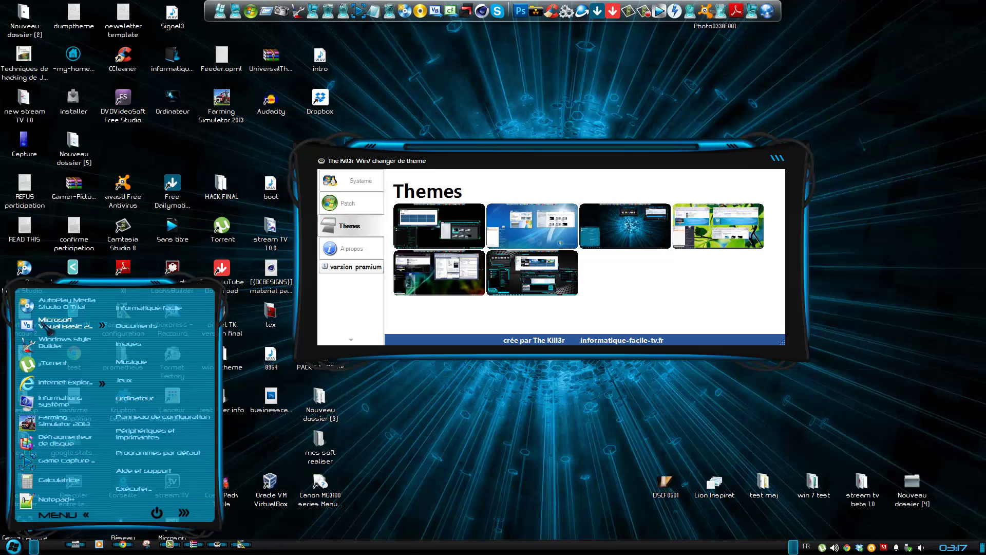
mouse_move(46, 326)
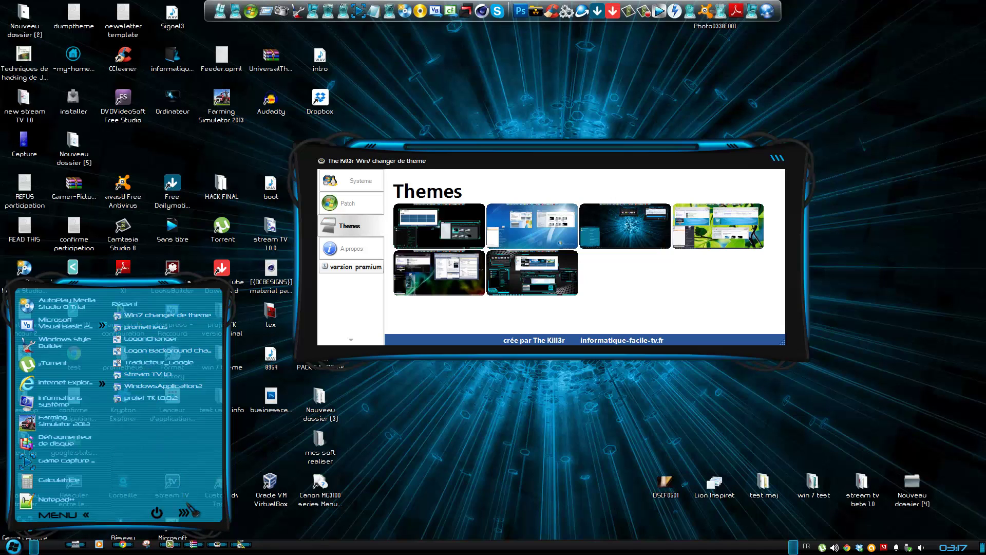
mouse_move(185, 512)
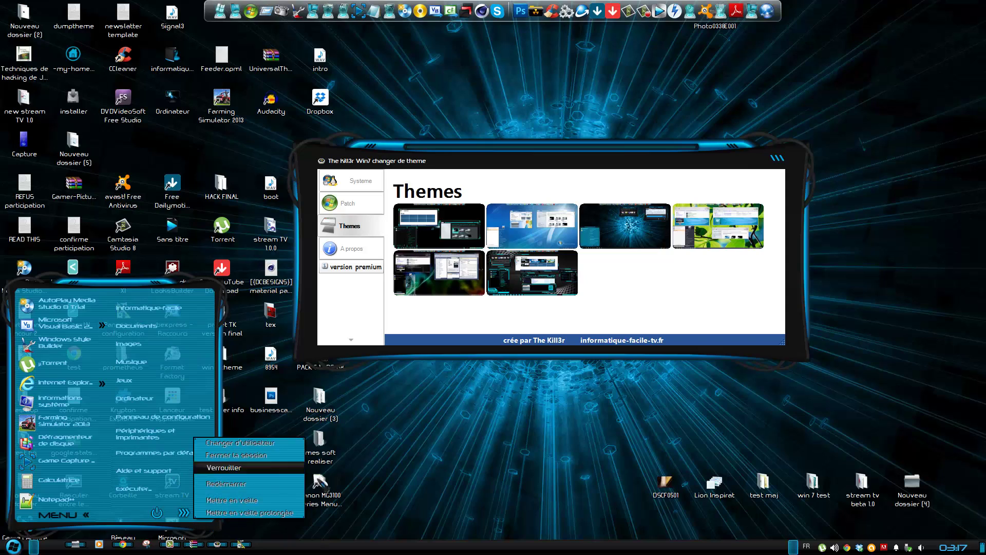
click(668, 367)
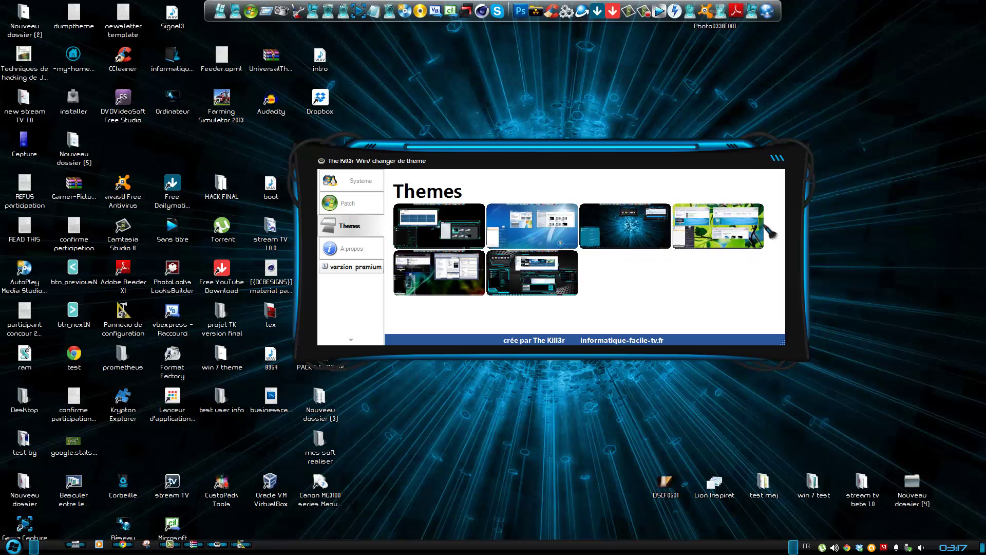
Step: Apply the fourth theme, with the green leaves preview, and examine its styling in the Personalization window
click(745, 234)
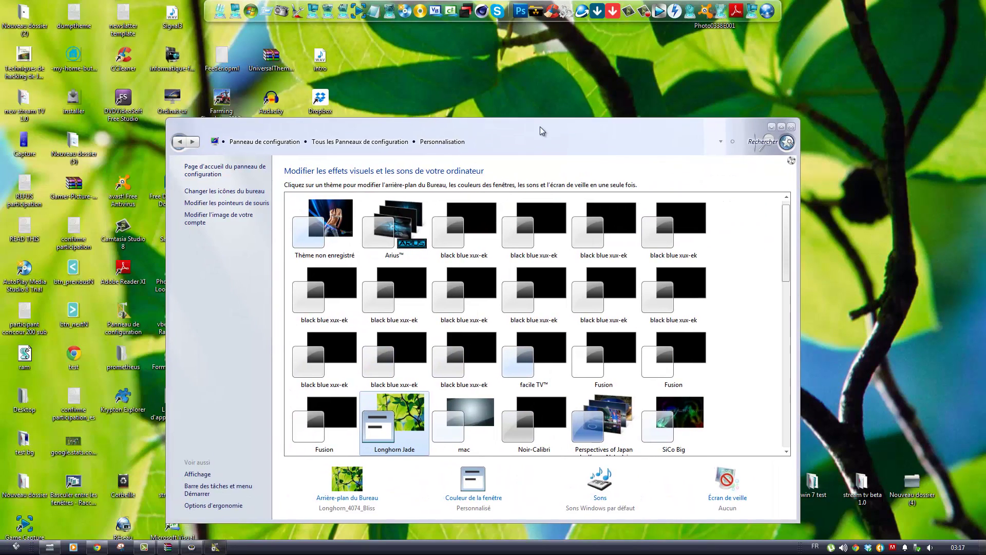
drag(541, 126, 538, 79)
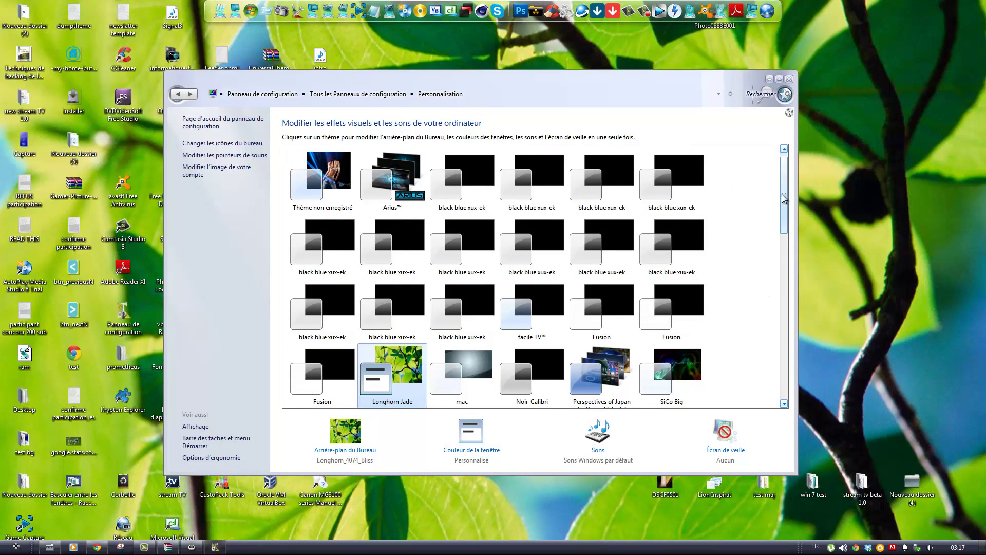
scroll(784, 198, down, 5)
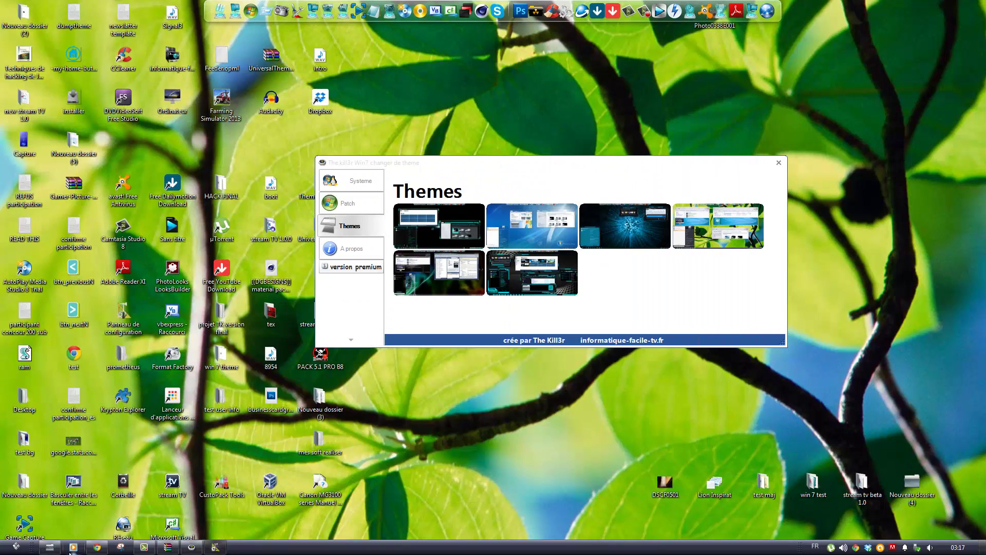
Step: Examine the fourth theme's styling in the Start menu and the clock calendar
key(super)
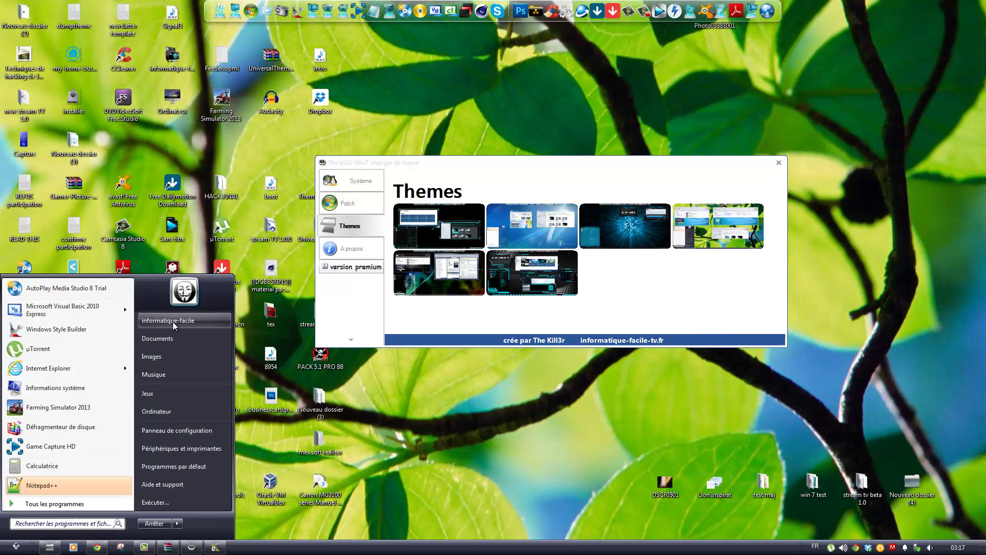
key(super)
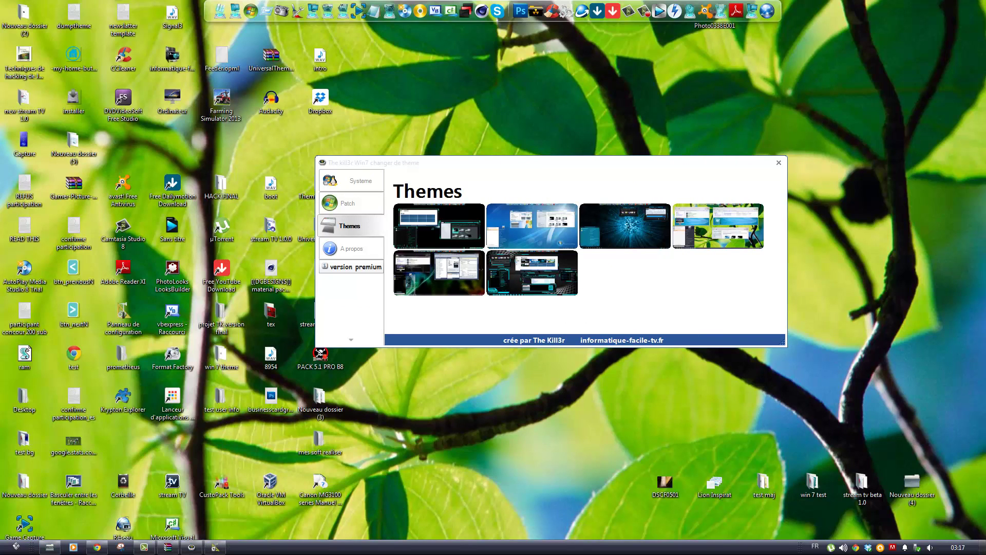
click(958, 547)
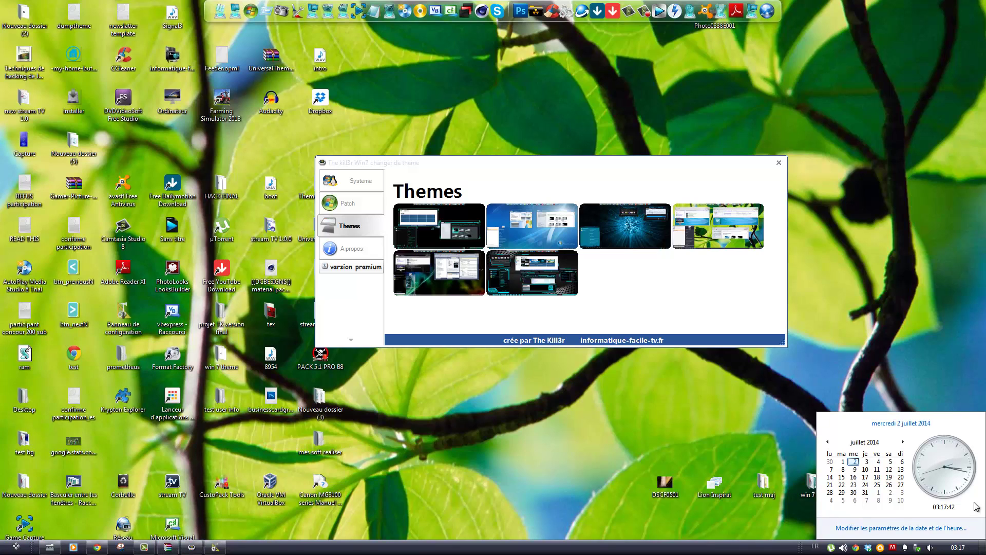
click(858, 179)
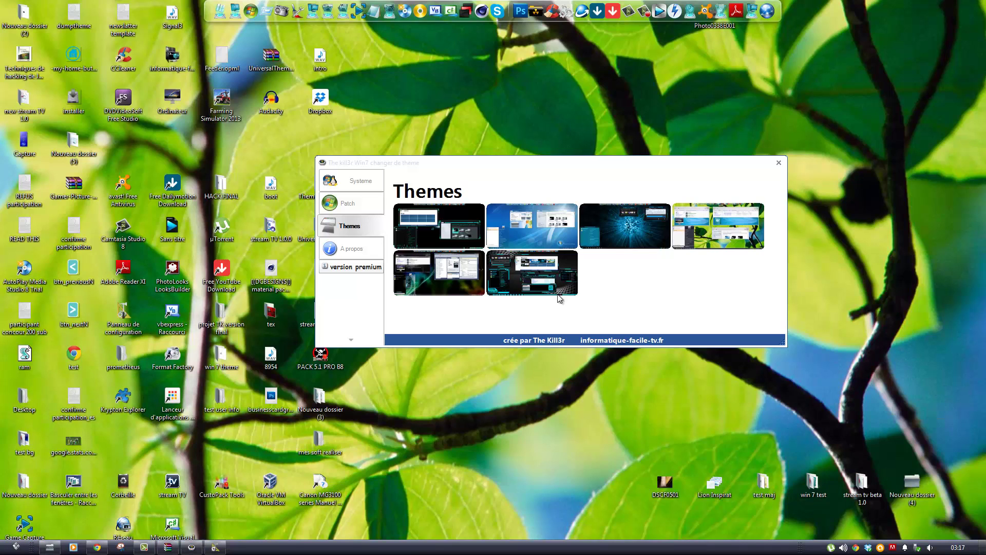
Step: Apply the SiCo Big theme and examine its styling in the taskbar preview and the Start menu
click(443, 322)
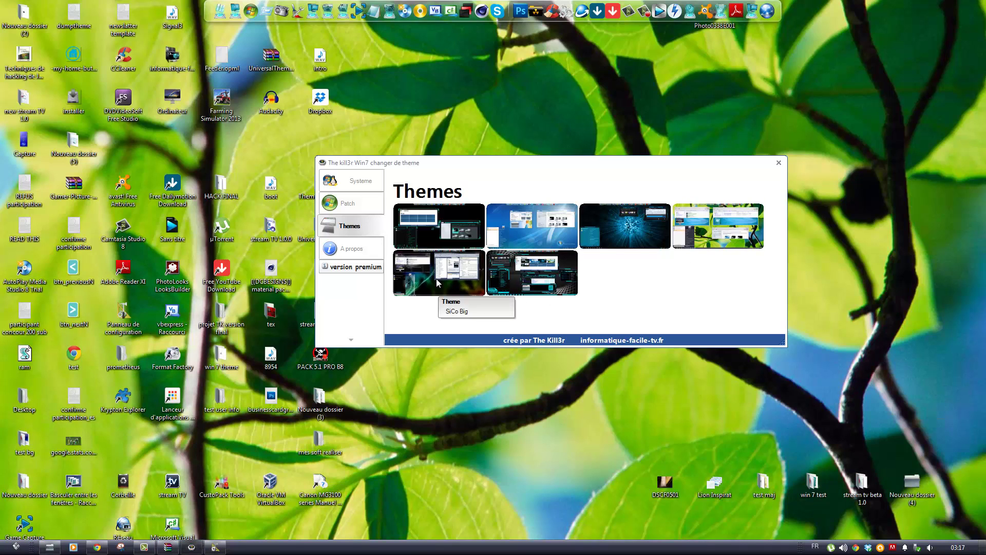
click(436, 279)
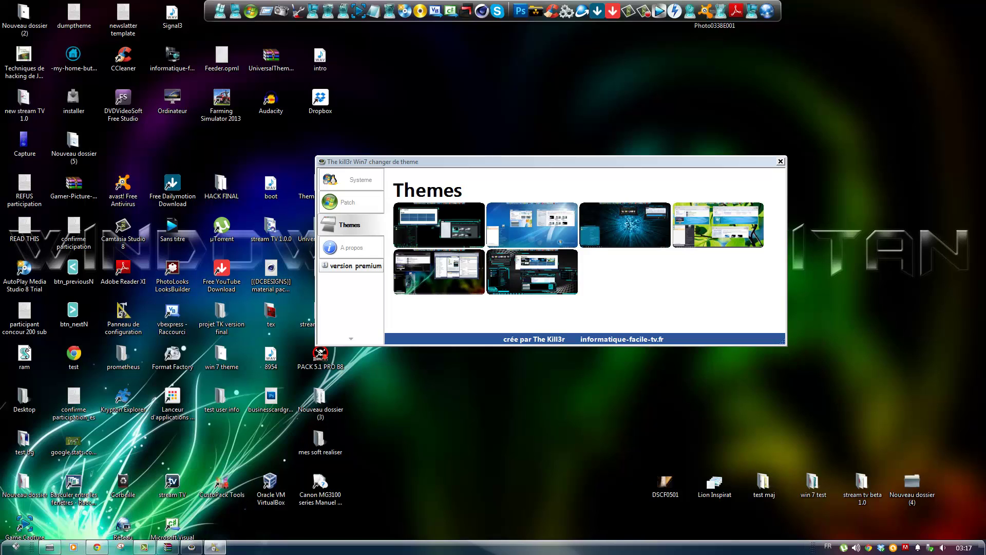
mouse_move(97, 547)
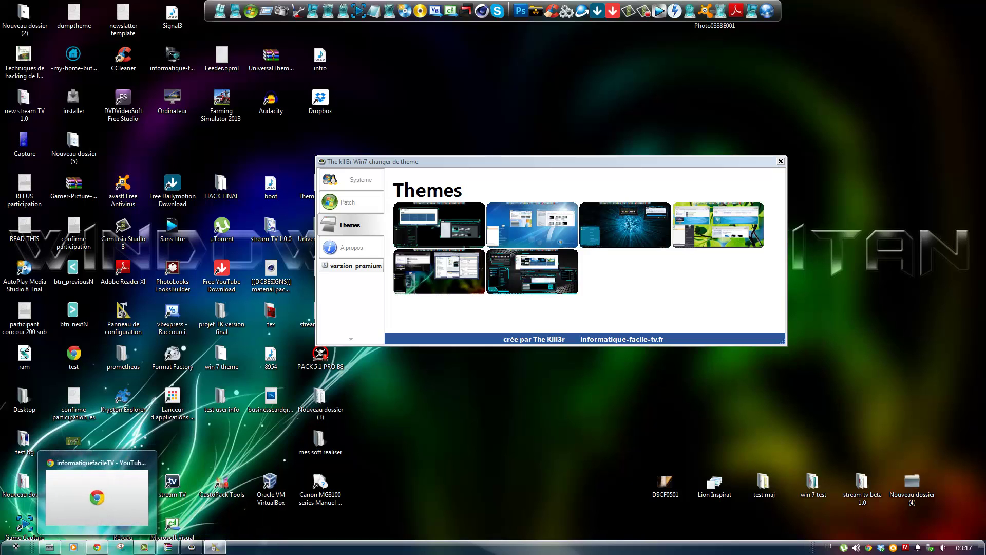
click(13, 549)
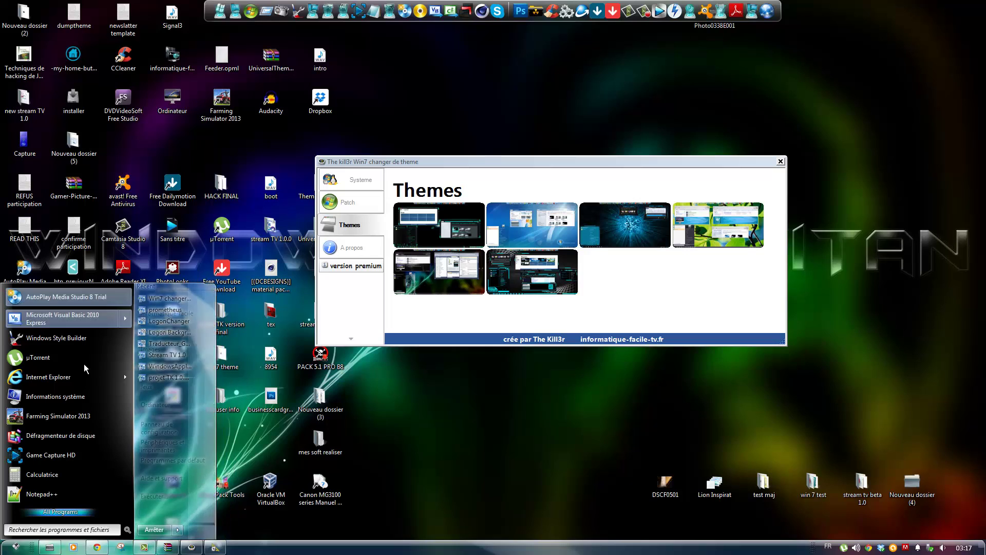
click(740, 540)
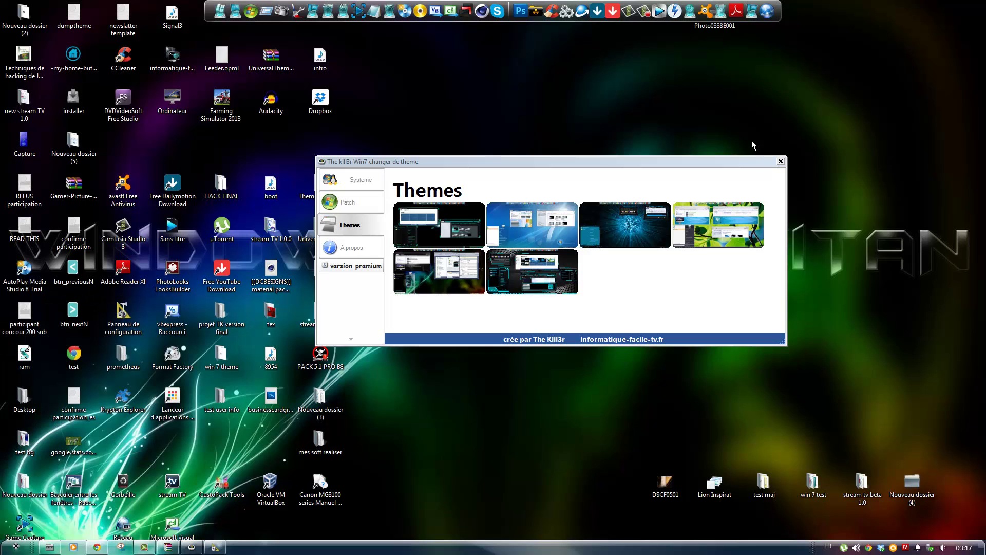
Step: Examine the SiCo Big theme's styling in the Personalization window, the clock calendar and the taskbar previews, and close that window
click(720, 166)
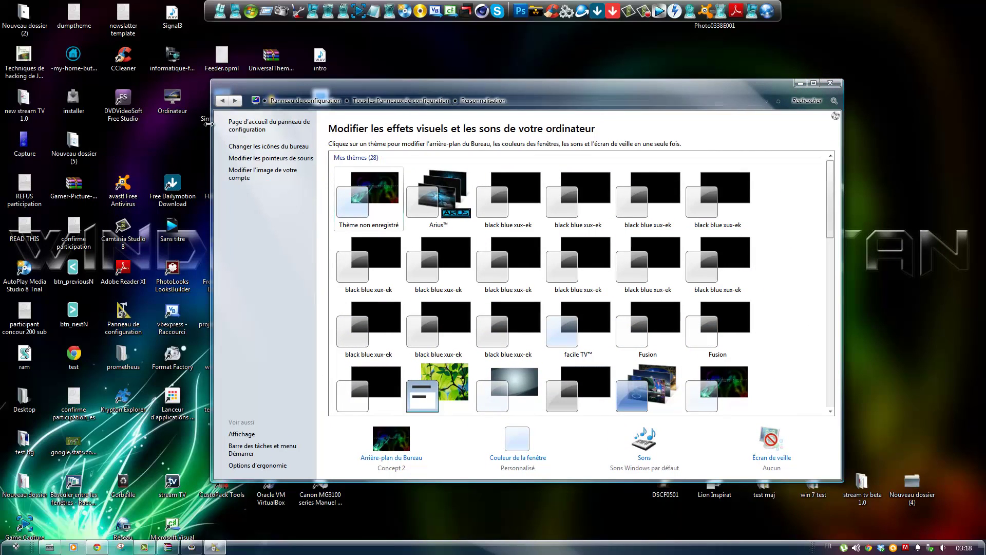
click(964, 548)
click(897, 266)
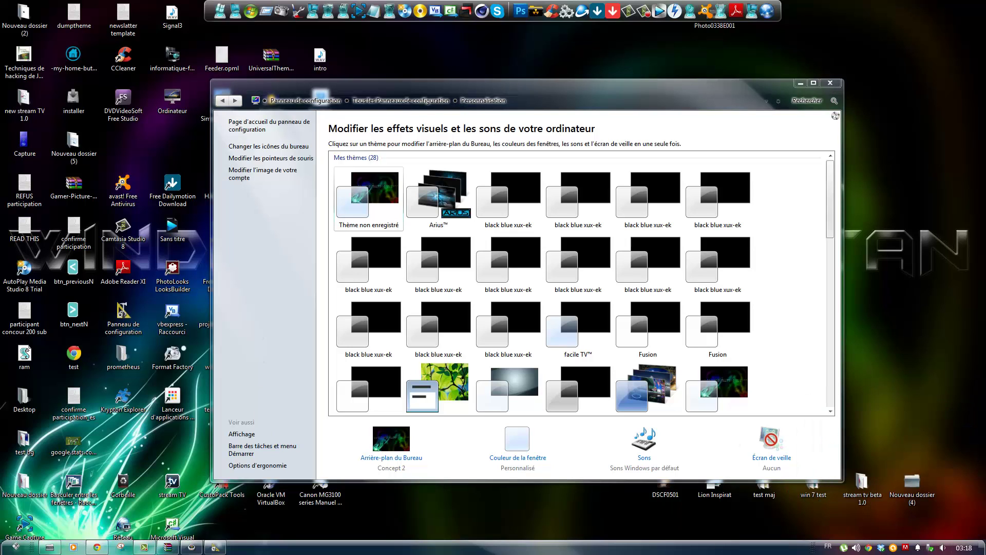
mouse_move(167, 547)
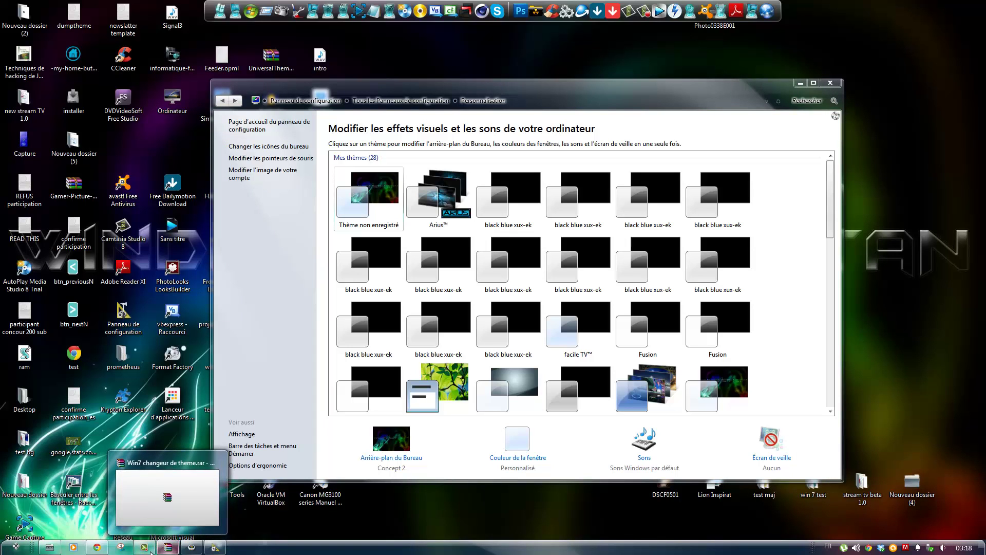
mouse_move(89, 546)
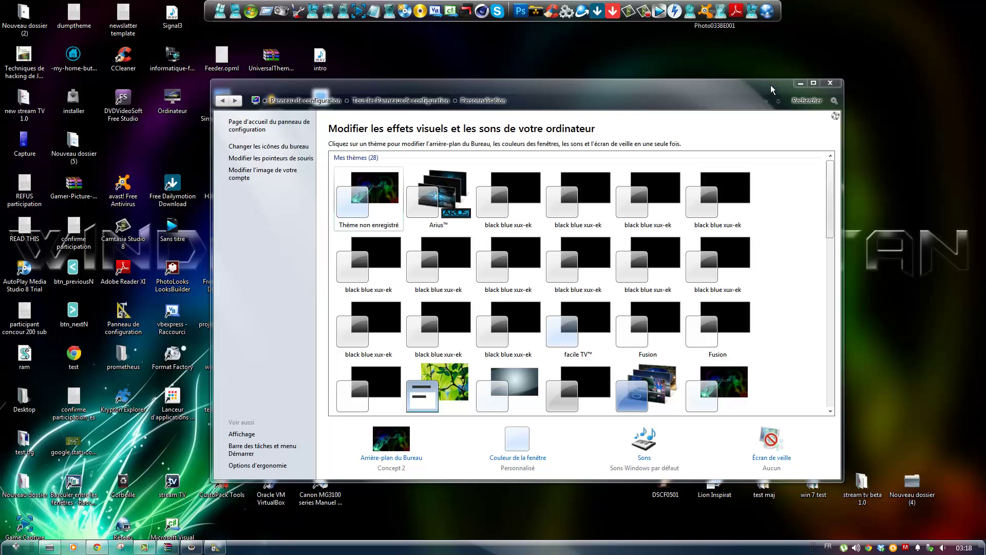
click(830, 82)
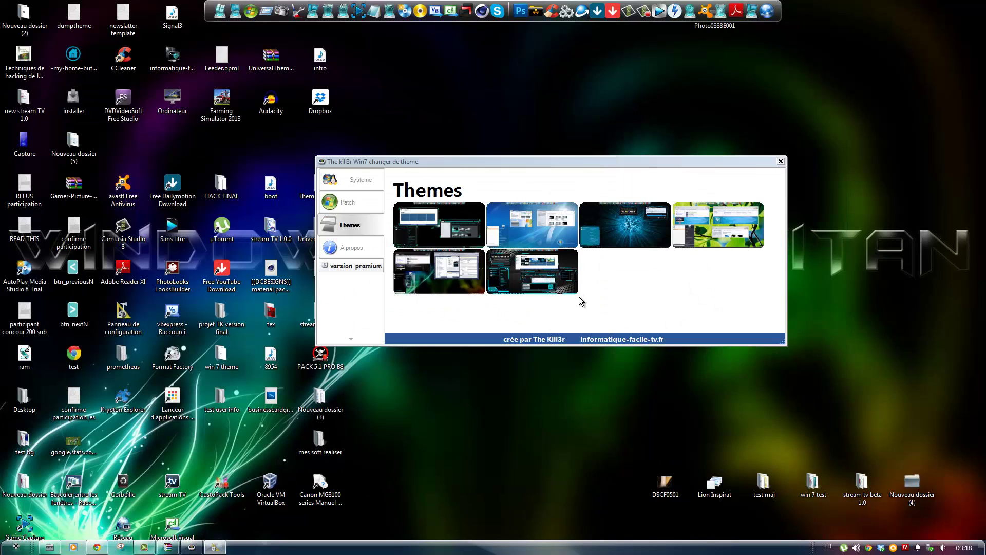
Step: Apply the sixth theme and examine its styling in the clock calendar, the Start menu and the Personalization window
click(549, 274)
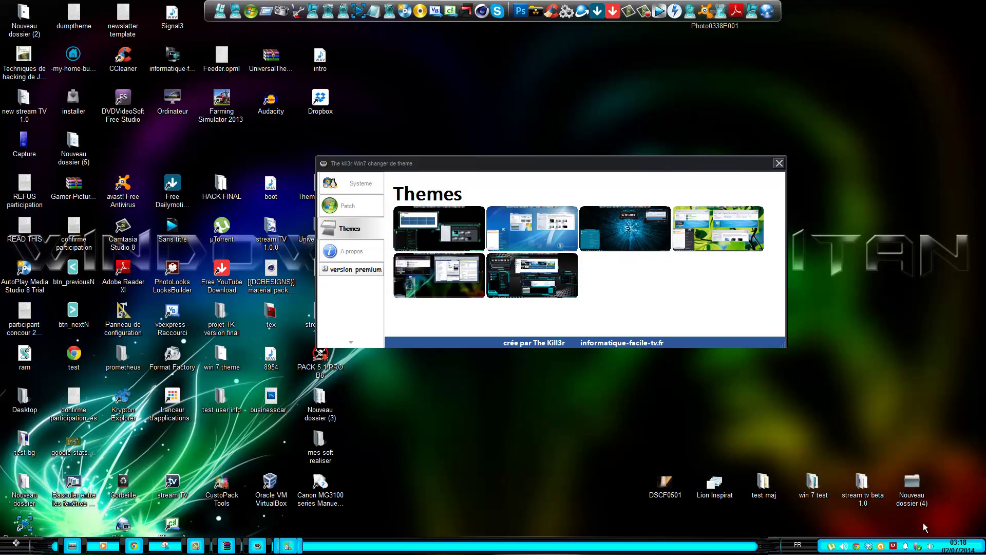
click(959, 548)
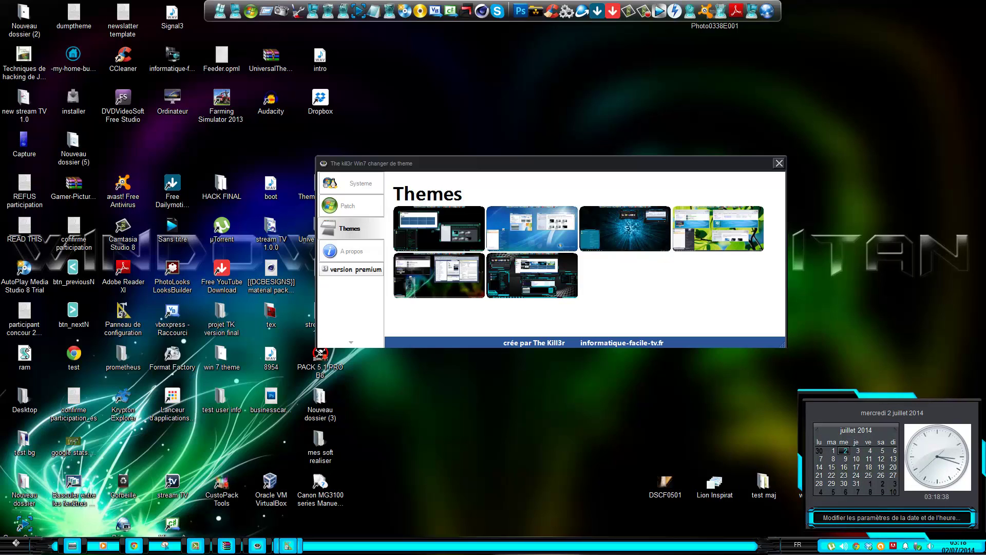
click(22, 545)
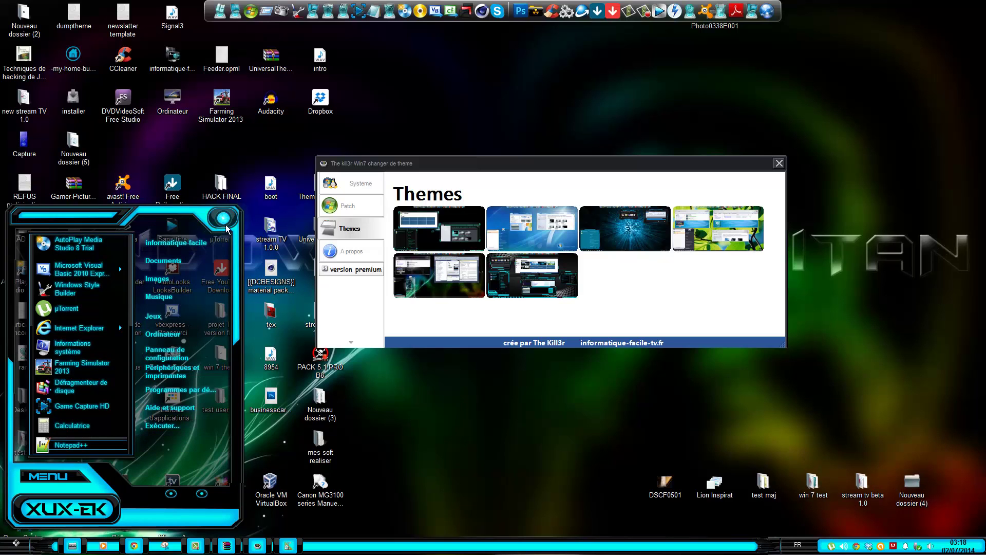
mouse_move(82, 268)
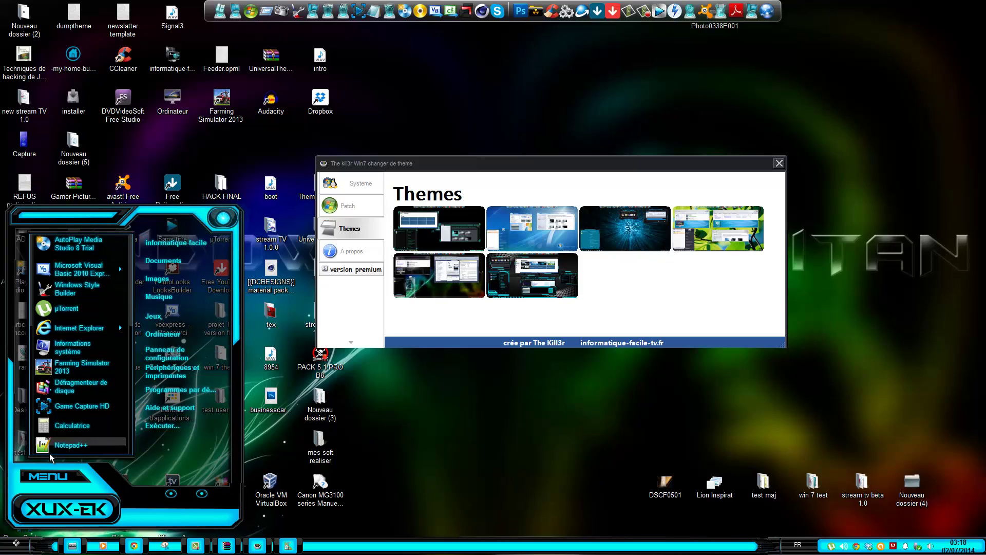
click(458, 485)
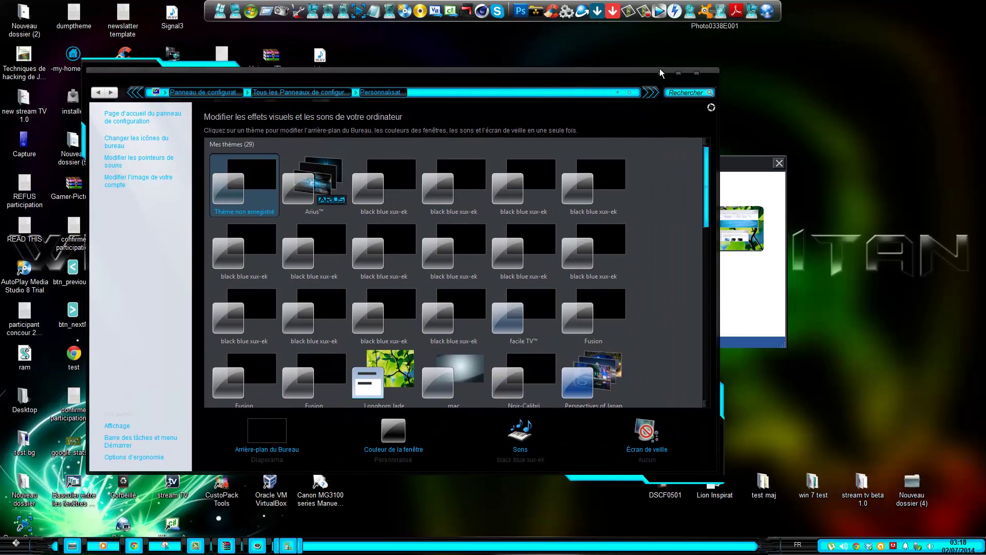
drag(661, 73, 525, 81)
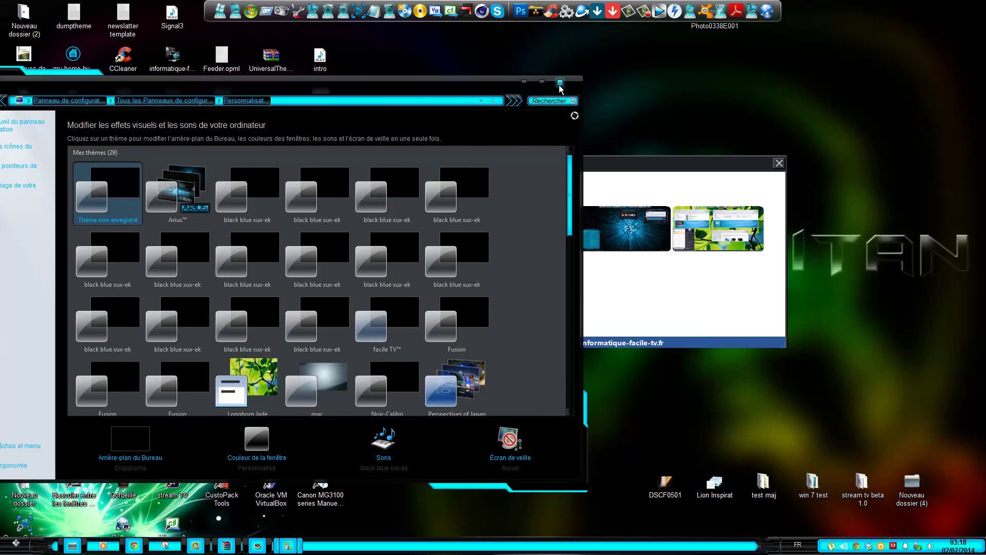
click(560, 83)
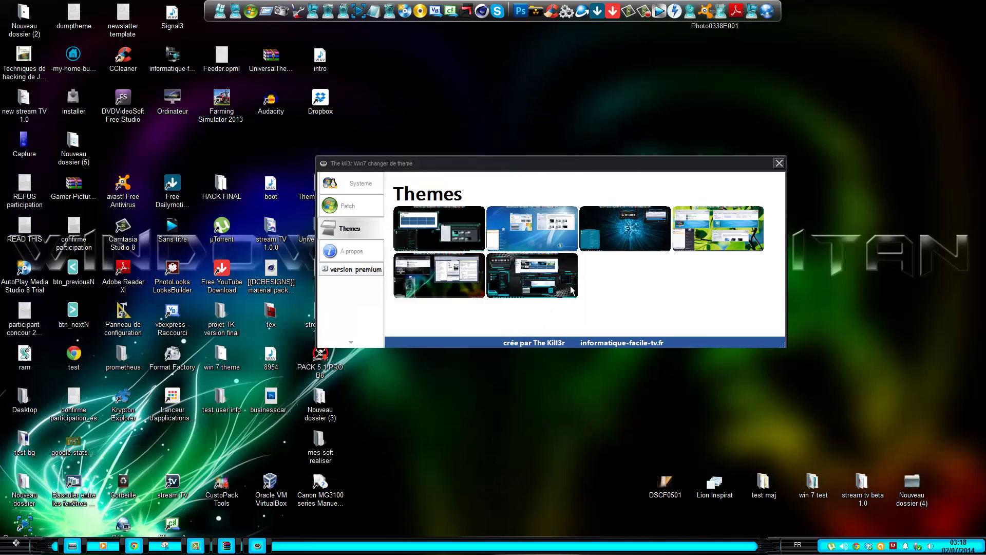
Step: Review the theme changer's "A propos" page and its "version premium" window, and close the application
click(333, 255)
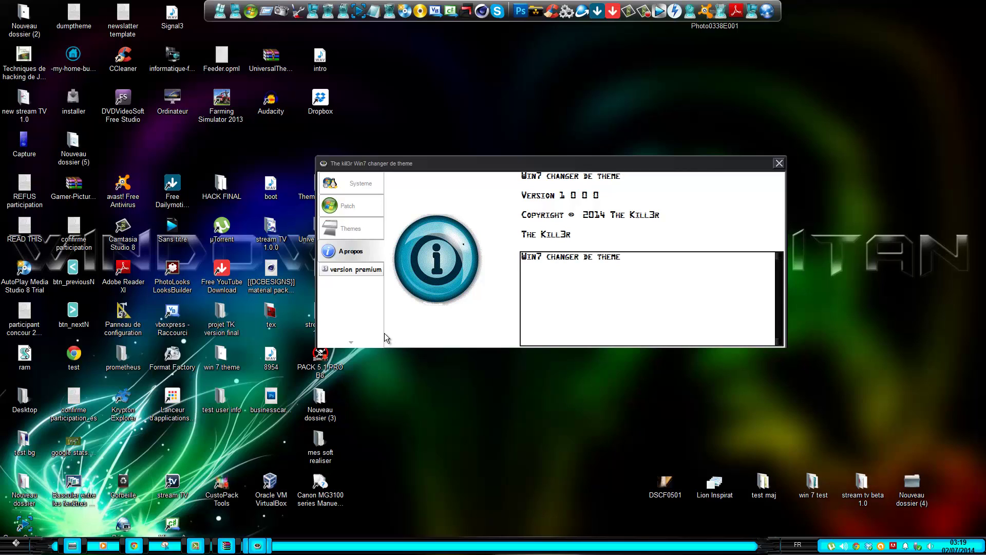
click(353, 270)
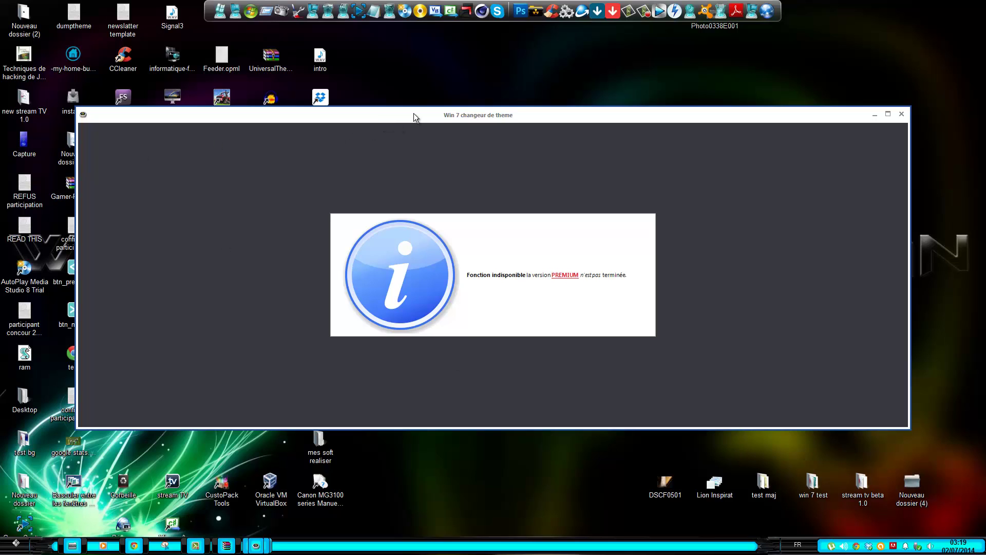
drag(415, 116, 395, 144)
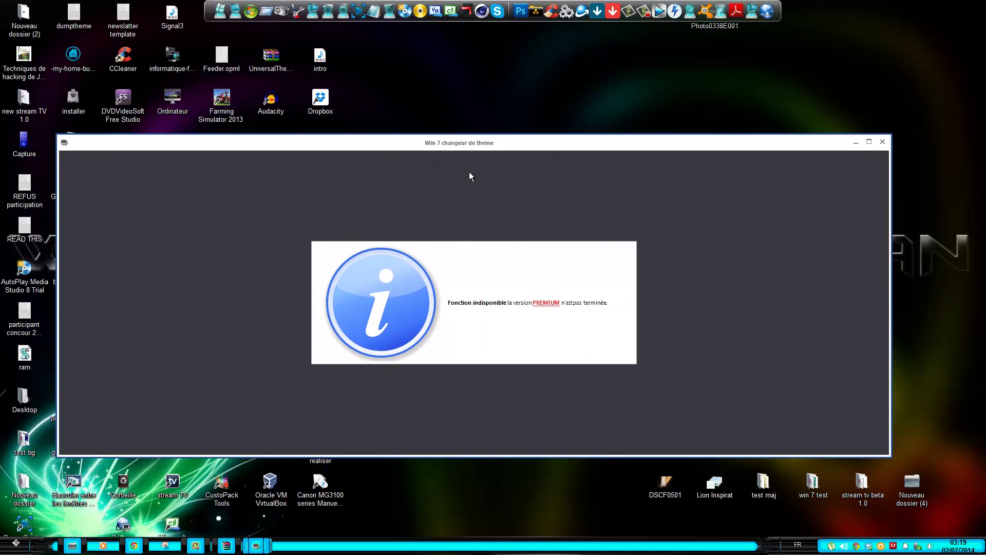
click(883, 141)
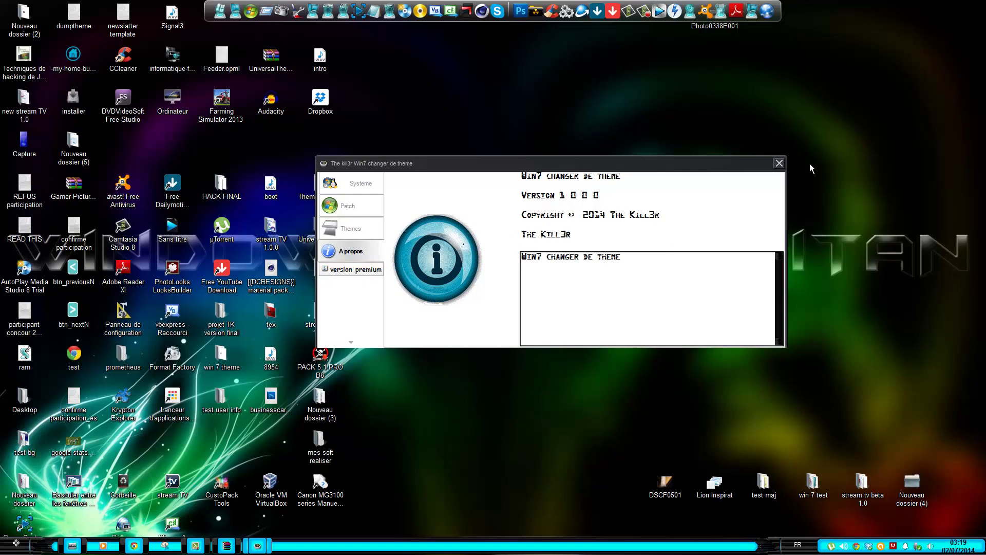
click(780, 164)
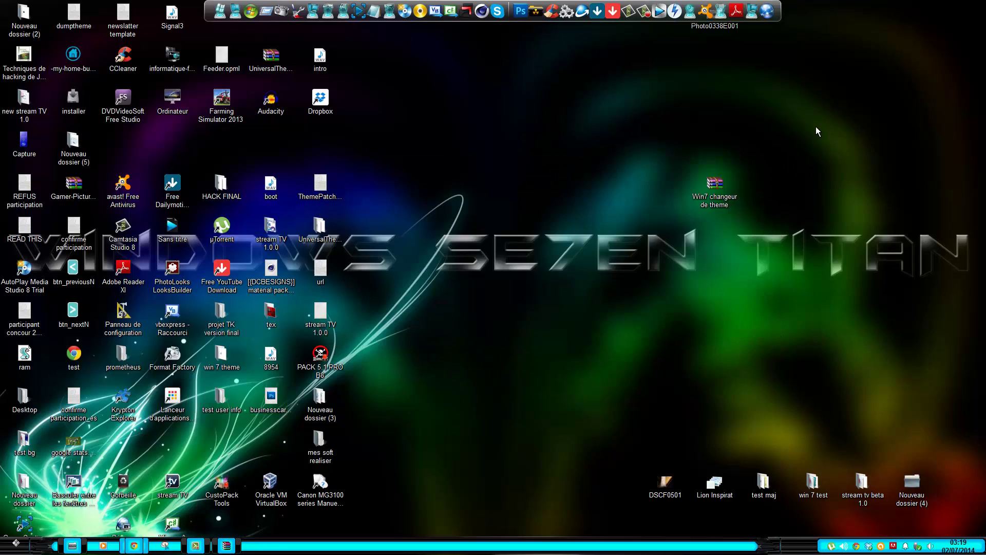